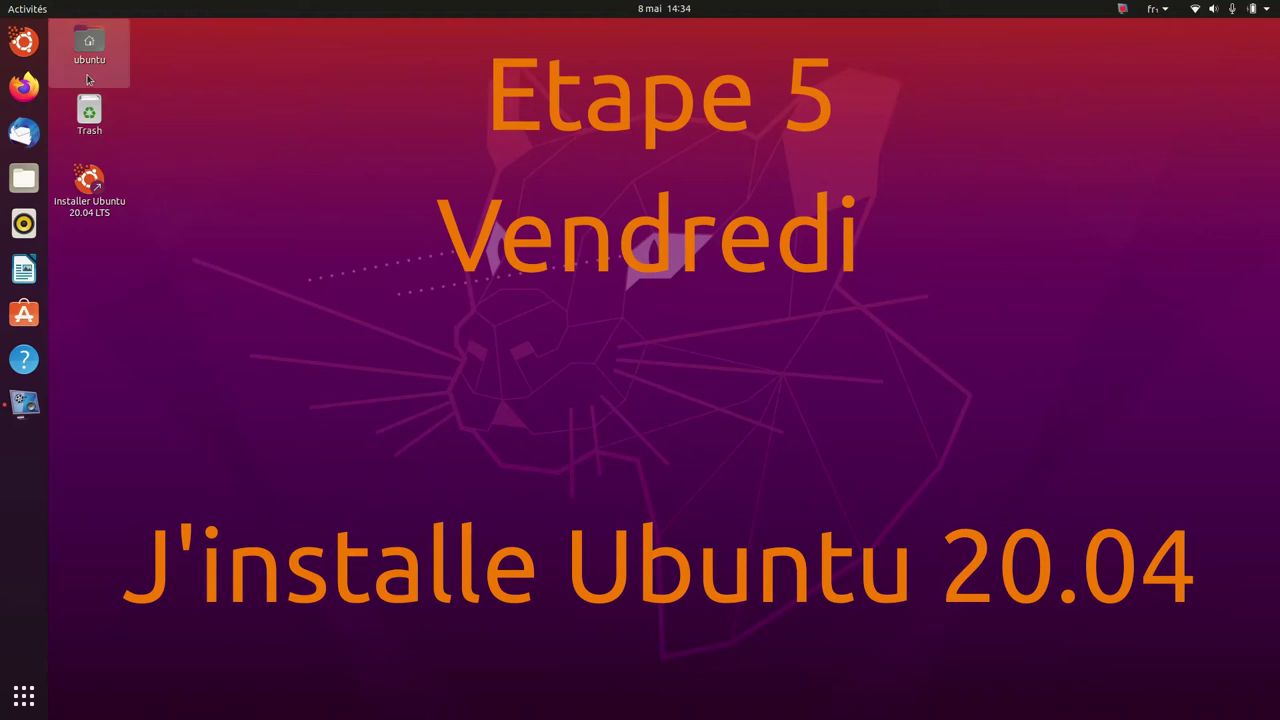
Launch the Ubuntu installer and accept French as the language and keyboard layout.
left_click(22, 42)
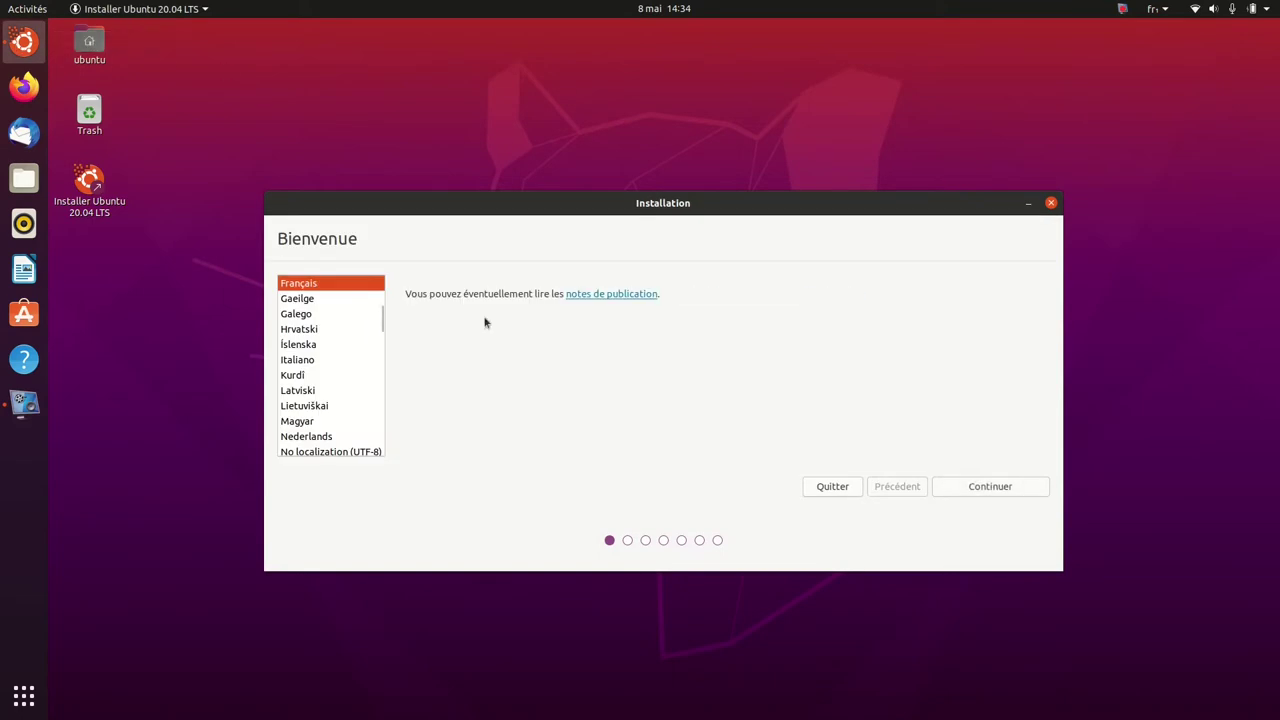
left_click(985, 488)
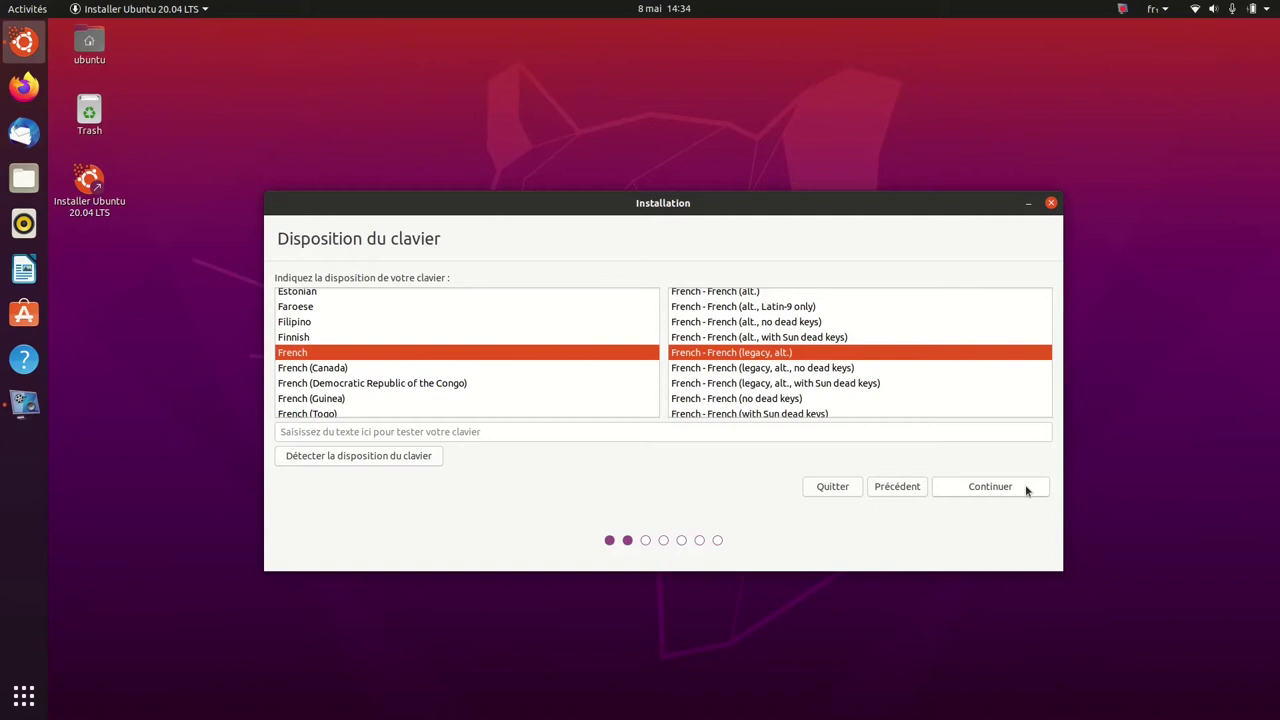
left_click(1025, 488)
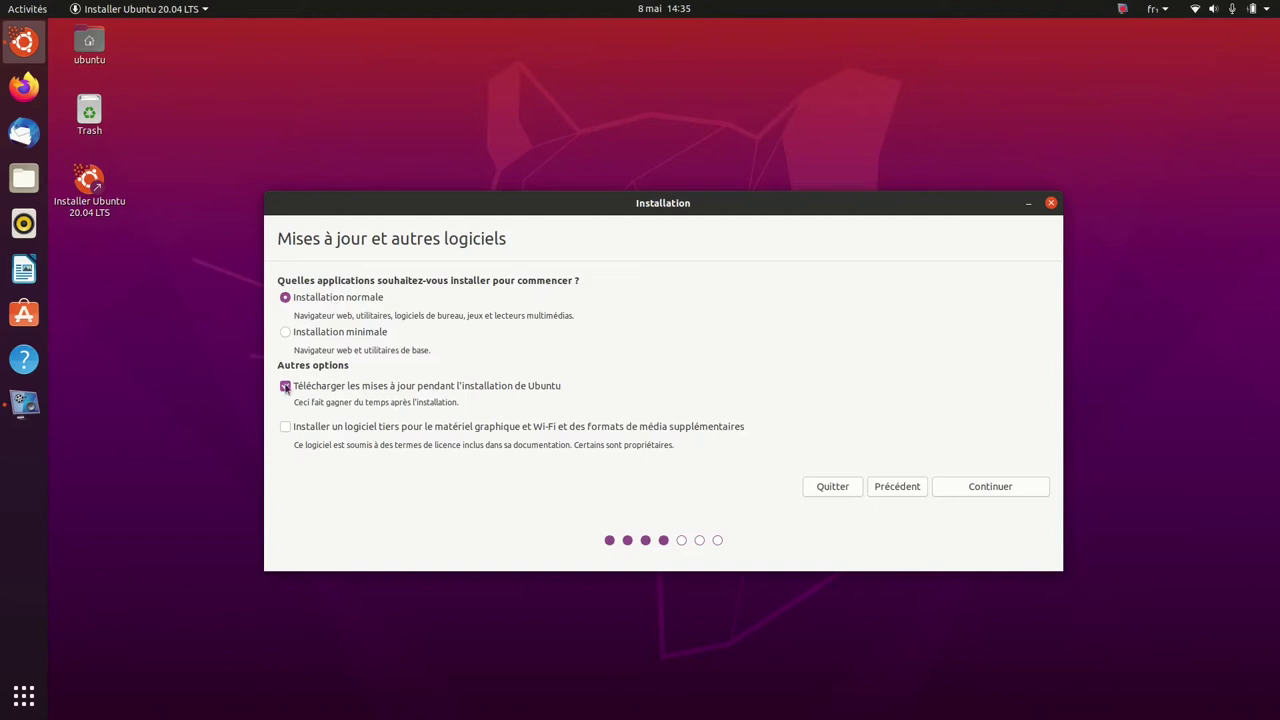
Turn off downloading updates during installation, turn on third-party software, and confirm.
left_click(285, 386)
left_click(285, 428)
left_click(1021, 494)
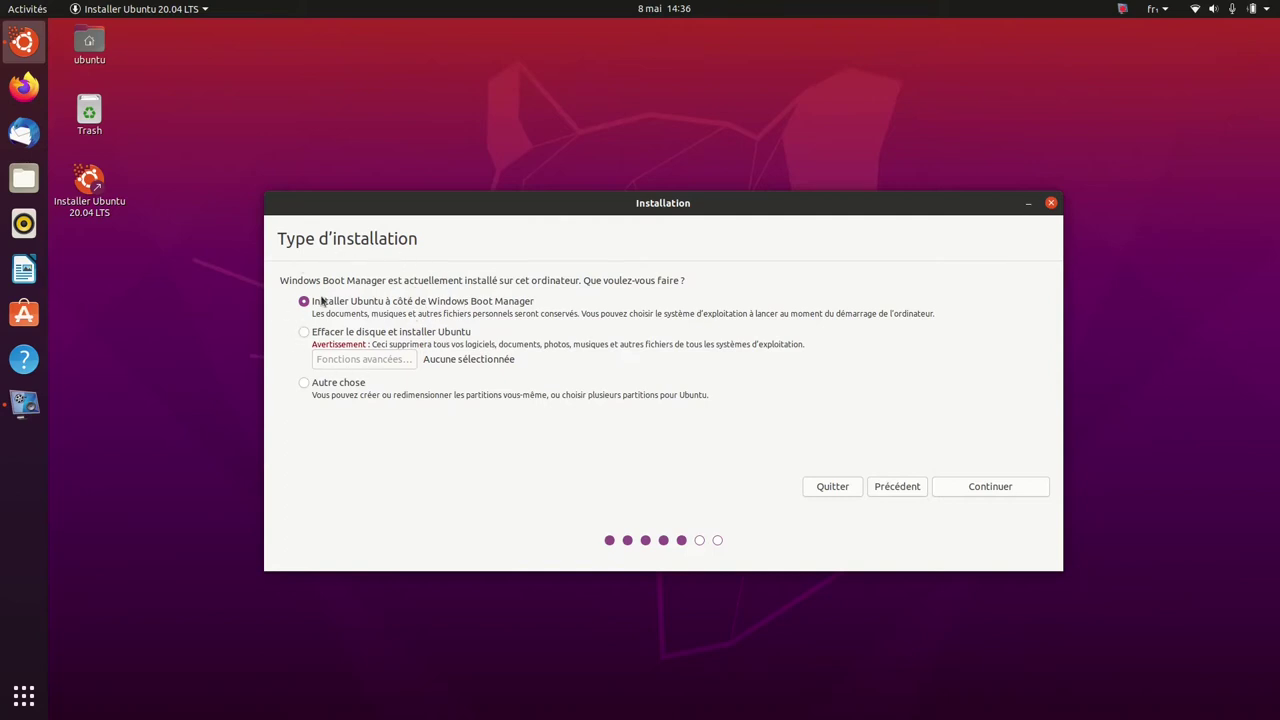
Choose the 'Autre chose' installation type to partition the disks manually.
left_click(304, 384)
left_click(969, 488)
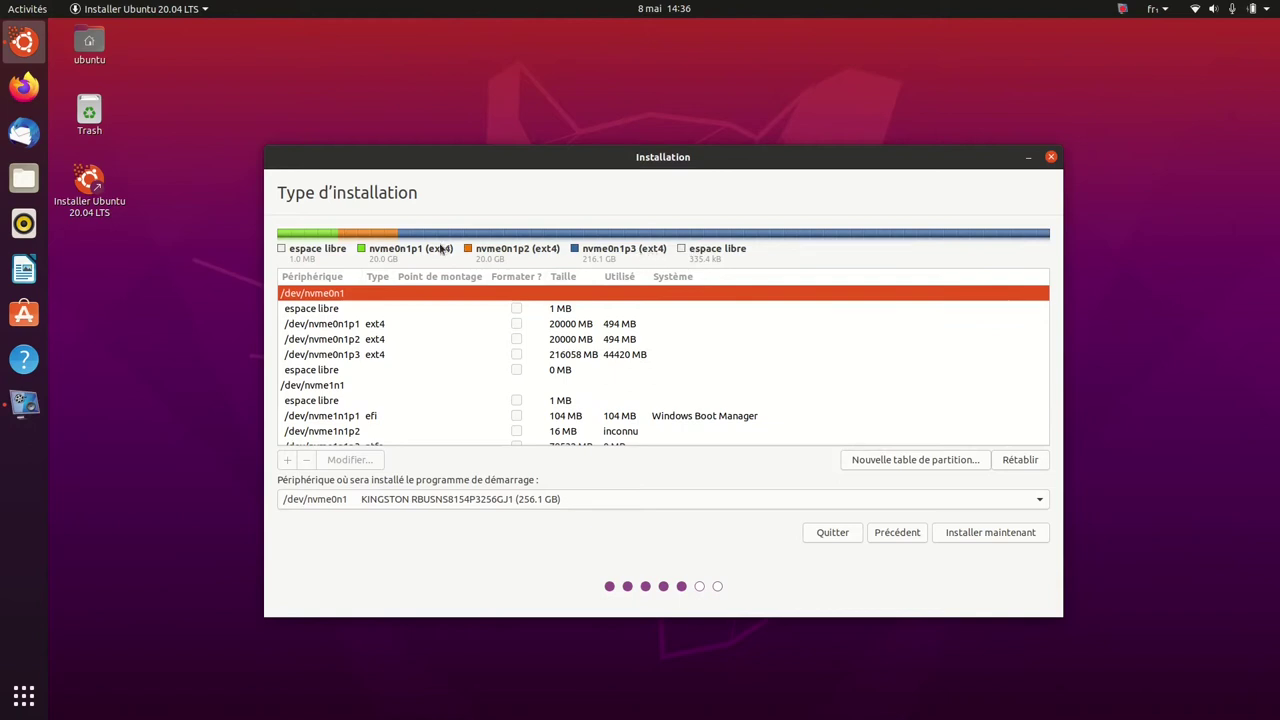
Browse the /dev/nvme1n1 partitions and select the 176323 MB ext4 partition nvme1n1p5.
left_click(337, 390)
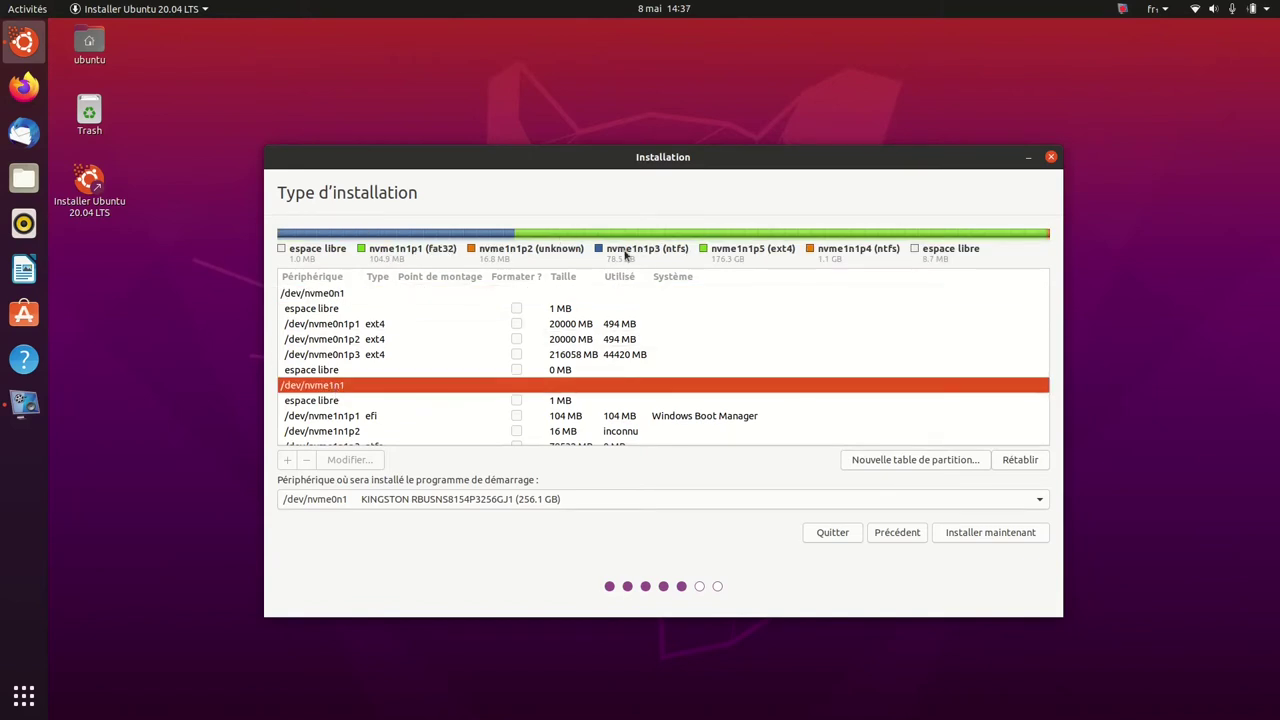
scroll(545, 388, "down", 2)
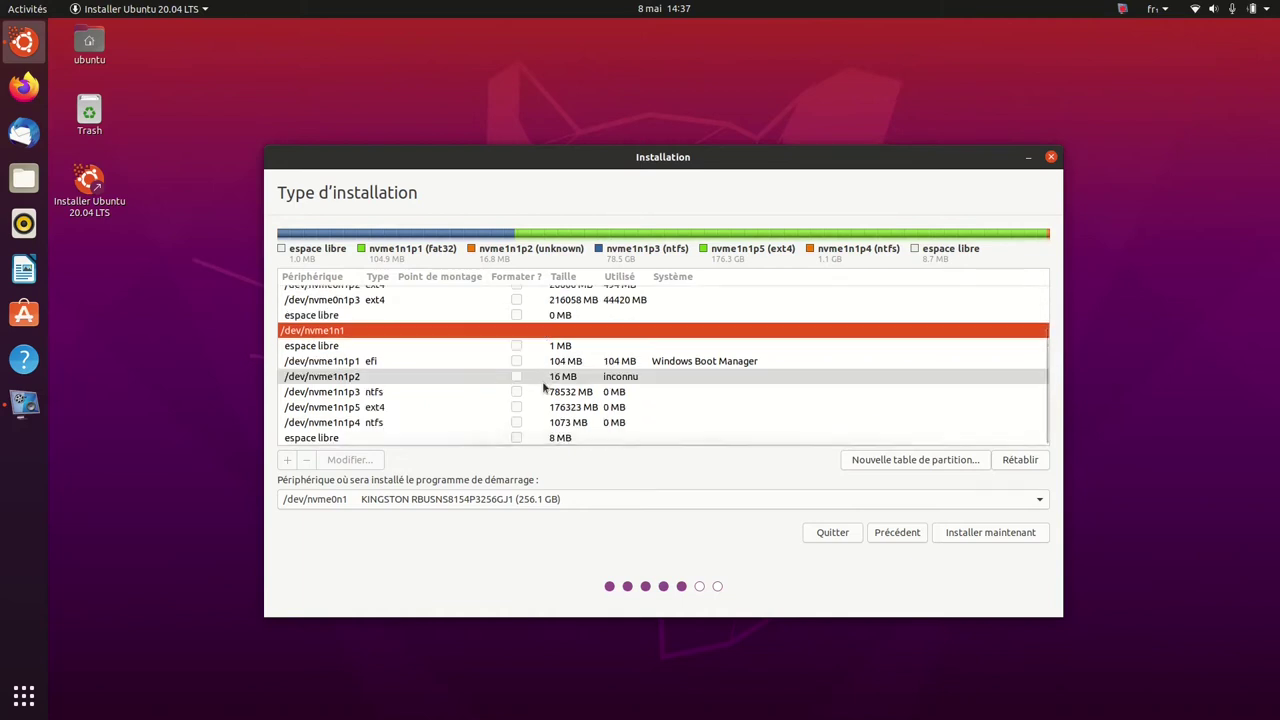
left_click(381, 395)
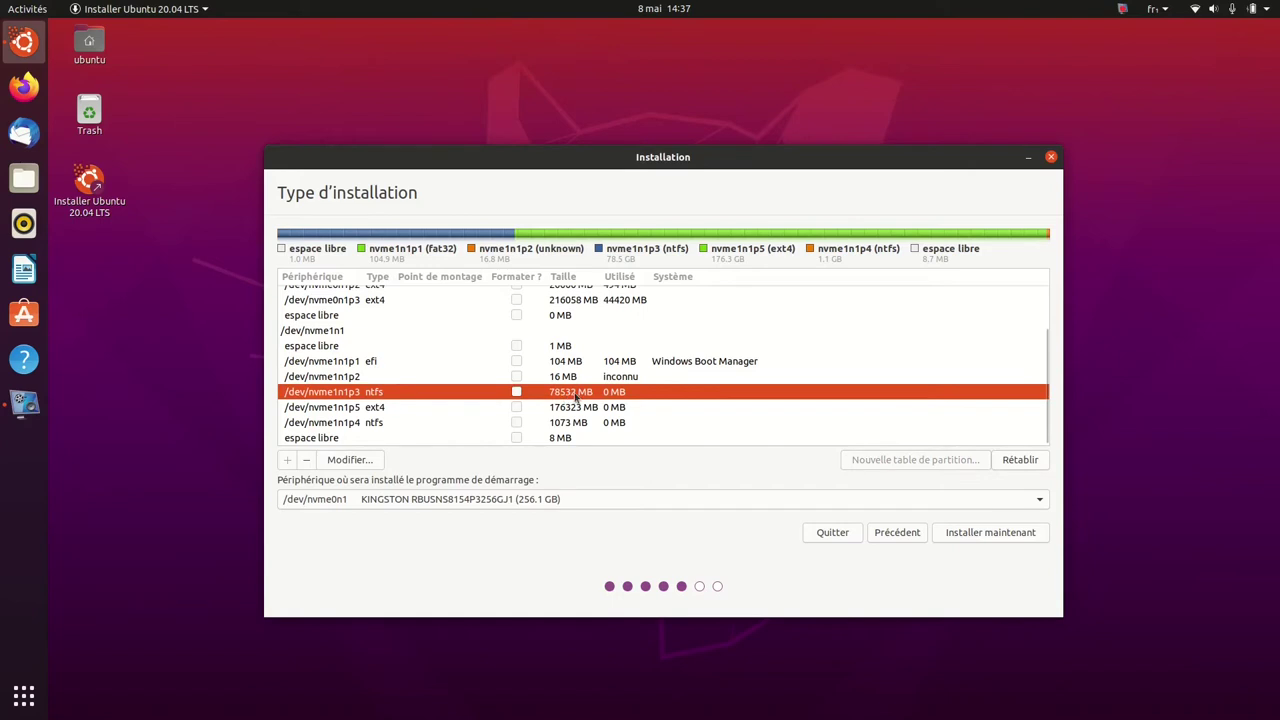
left_click(406, 411)
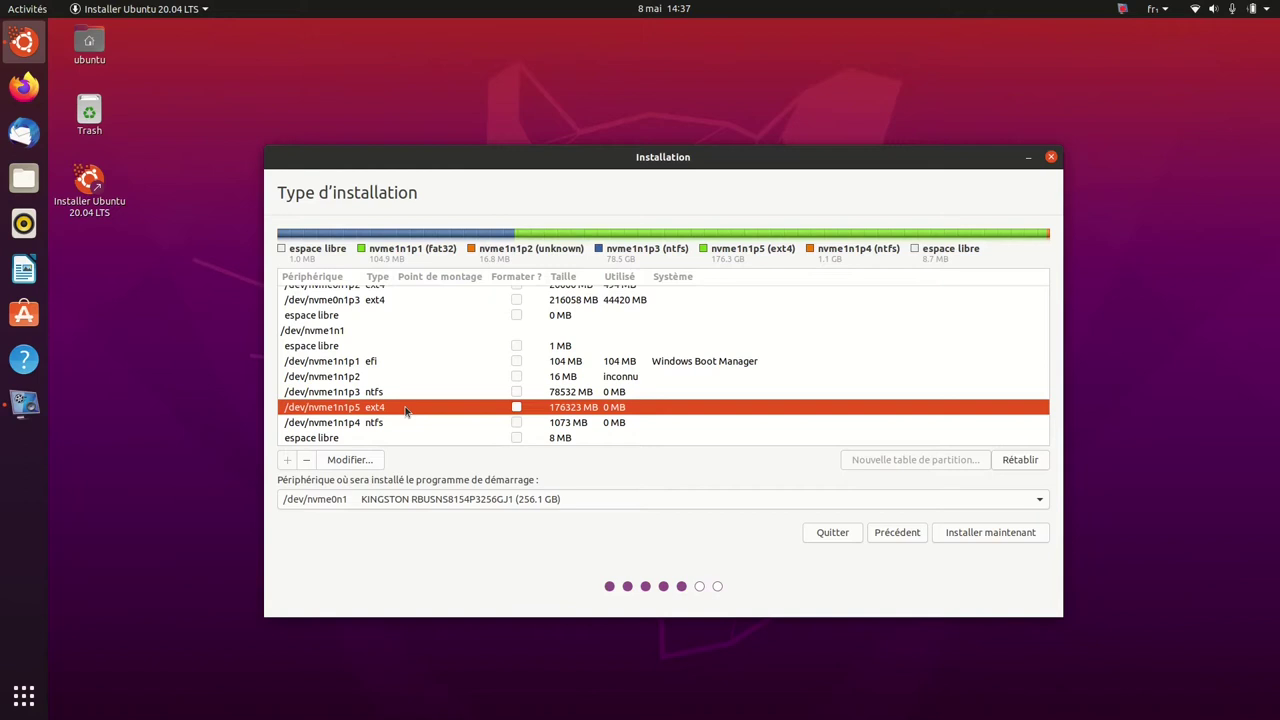
Edit nvme1n1p5 to be a formatted ext4 journaling partition mounted at /.
left_click(364, 460)
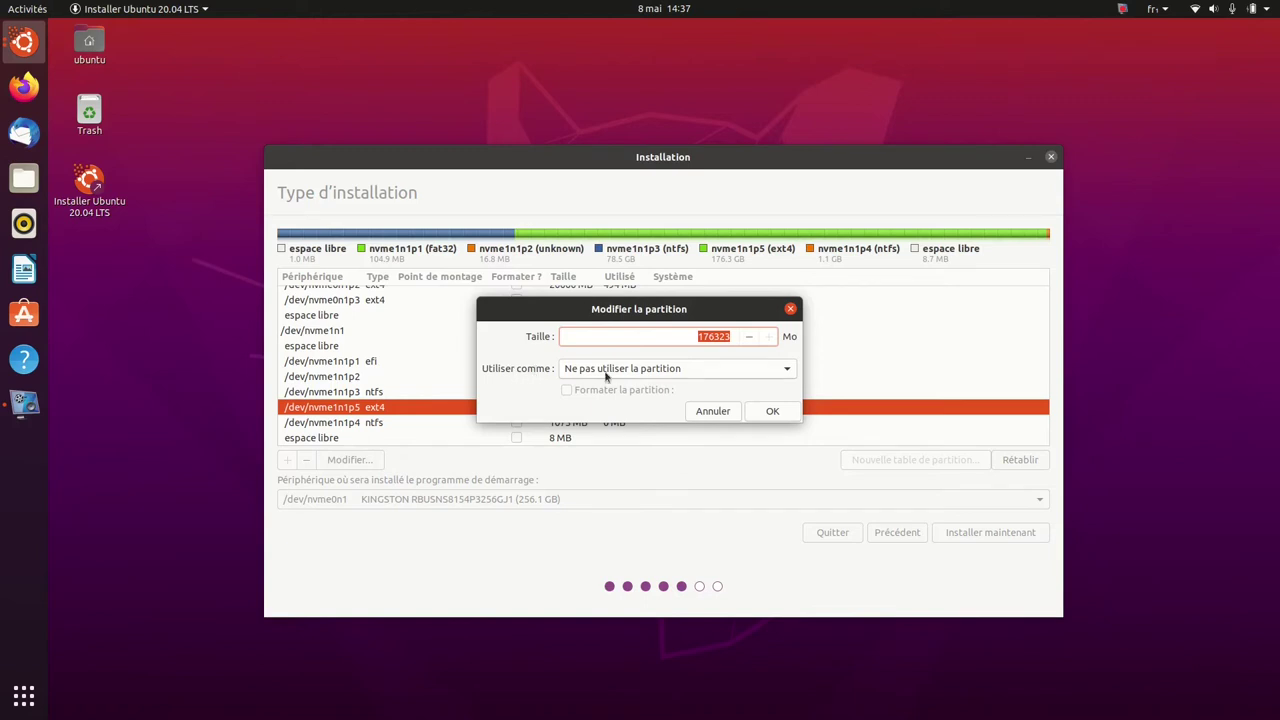
left_click(790, 368)
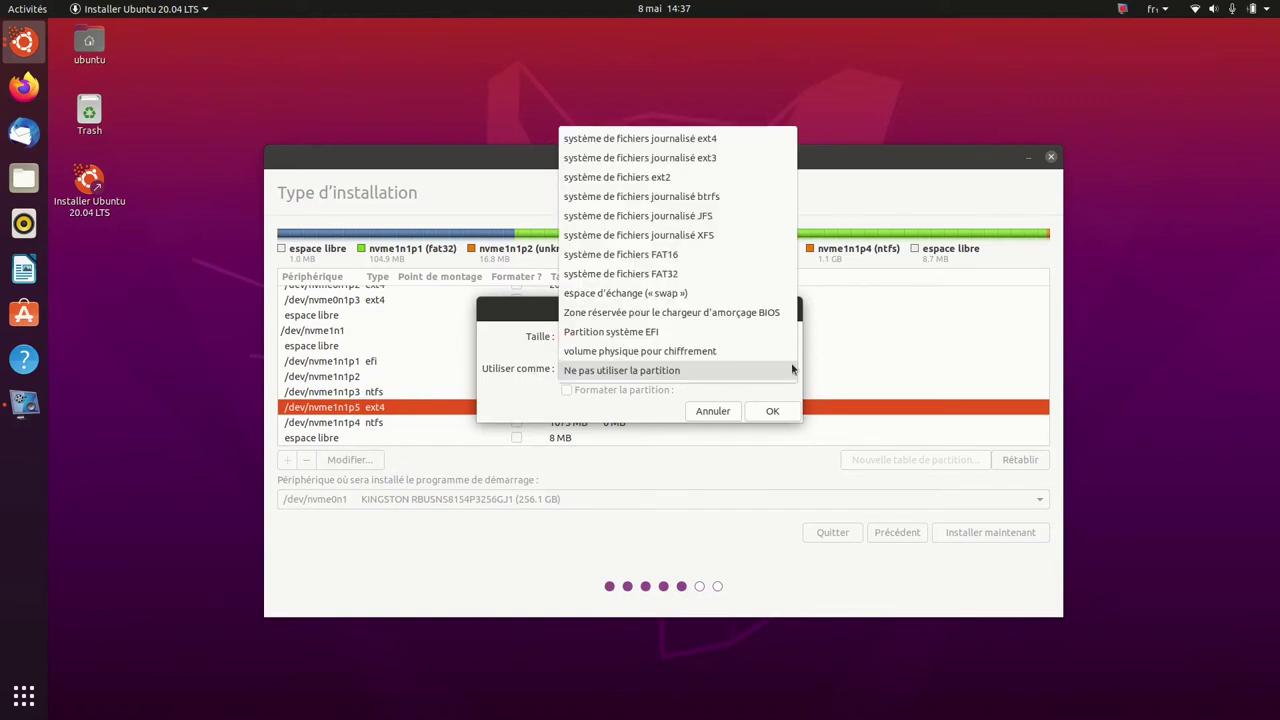
left_click(719, 140)
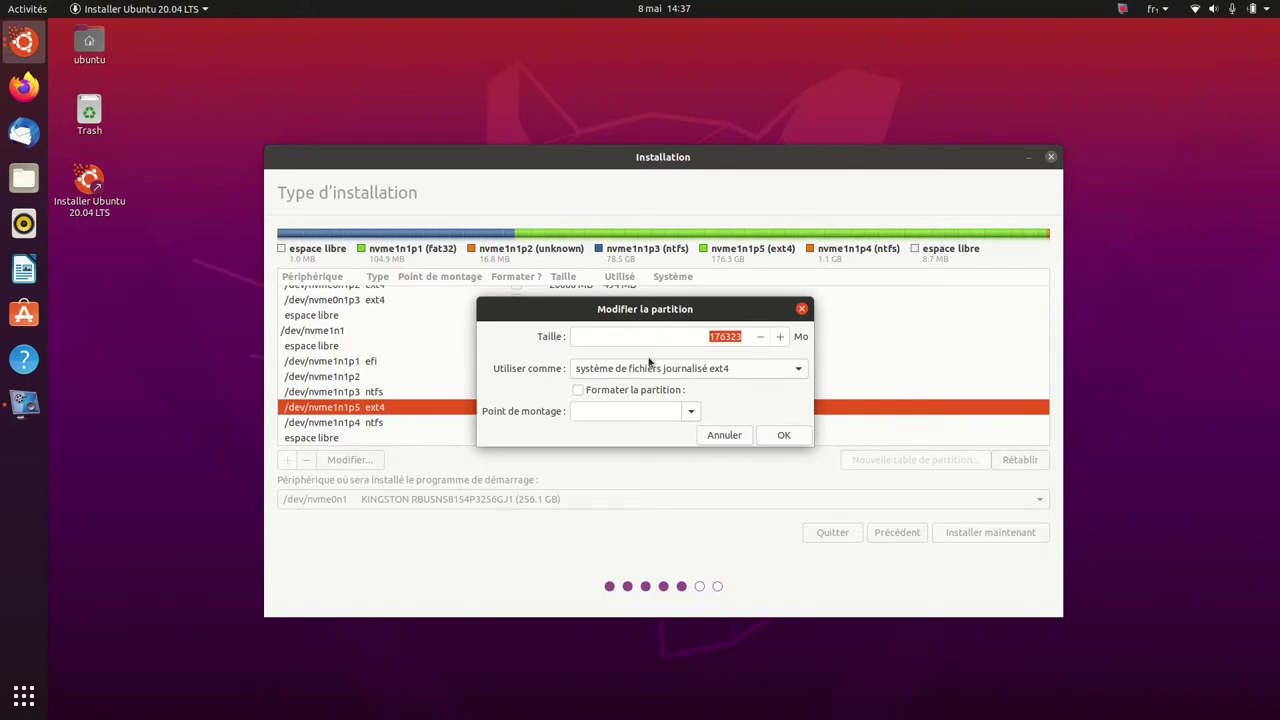
left_click(578, 390)
left_click(692, 413)
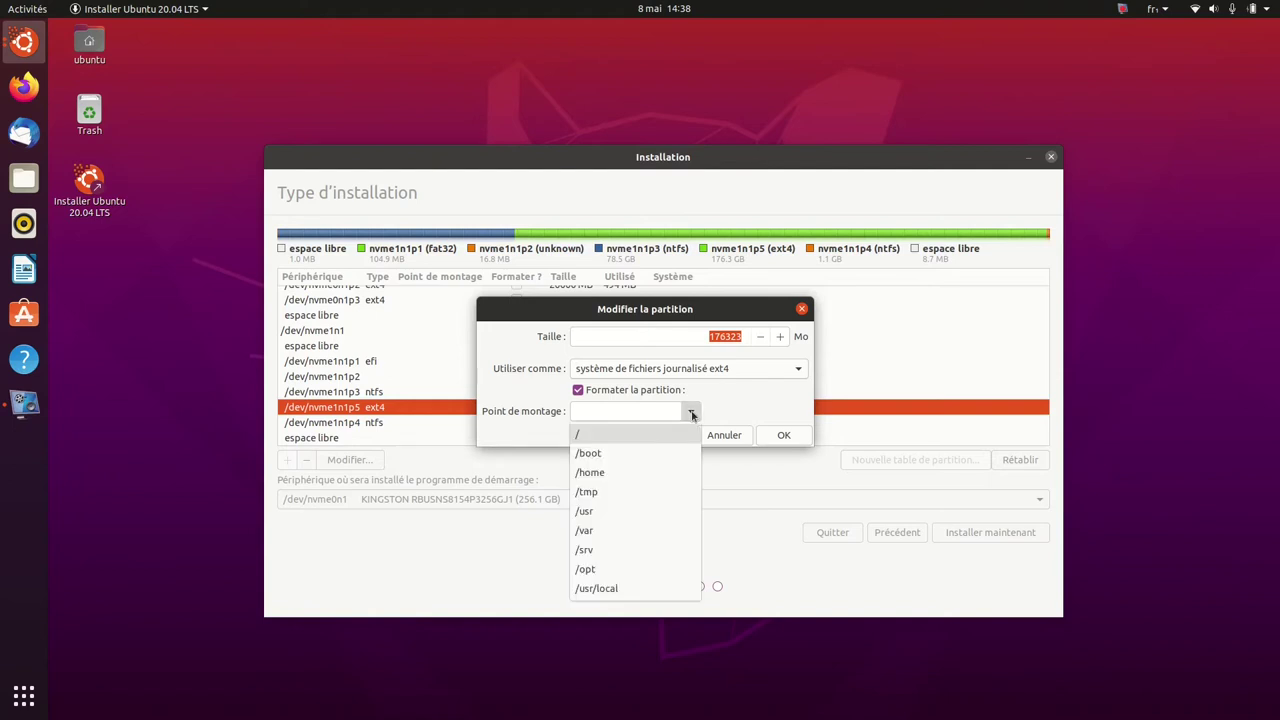
left_click(614, 435)
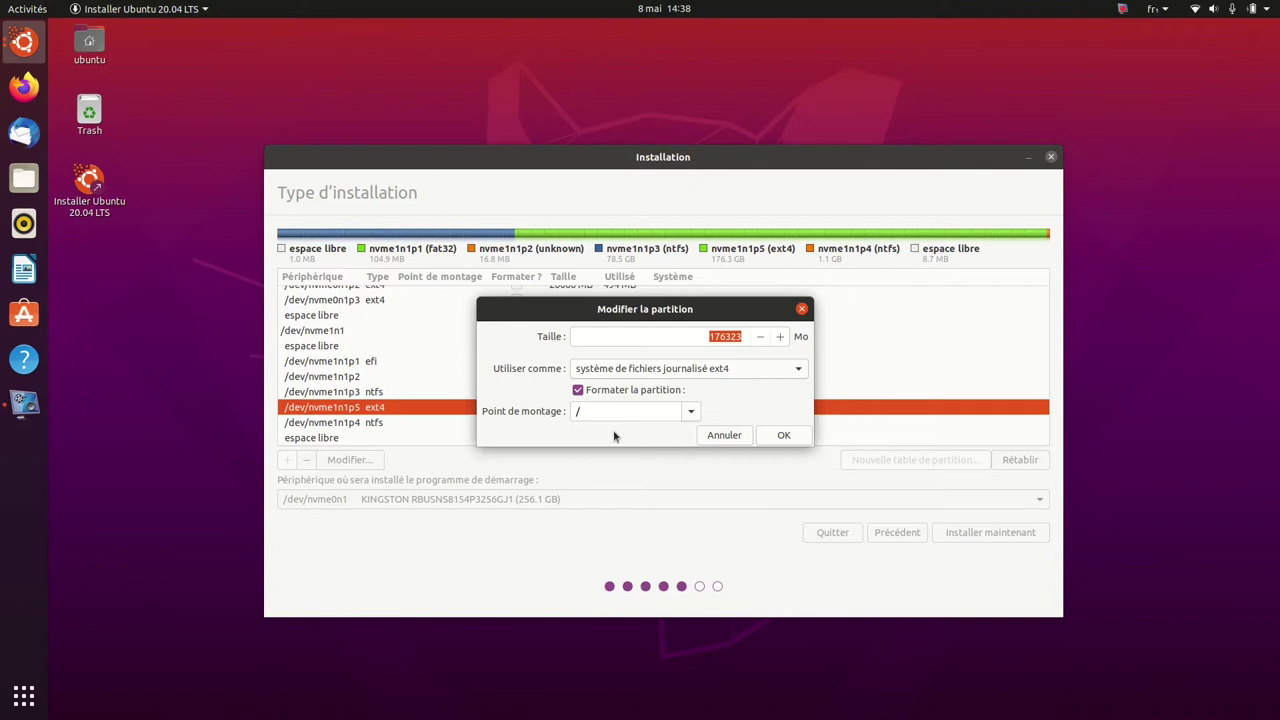
left_click(785, 436)
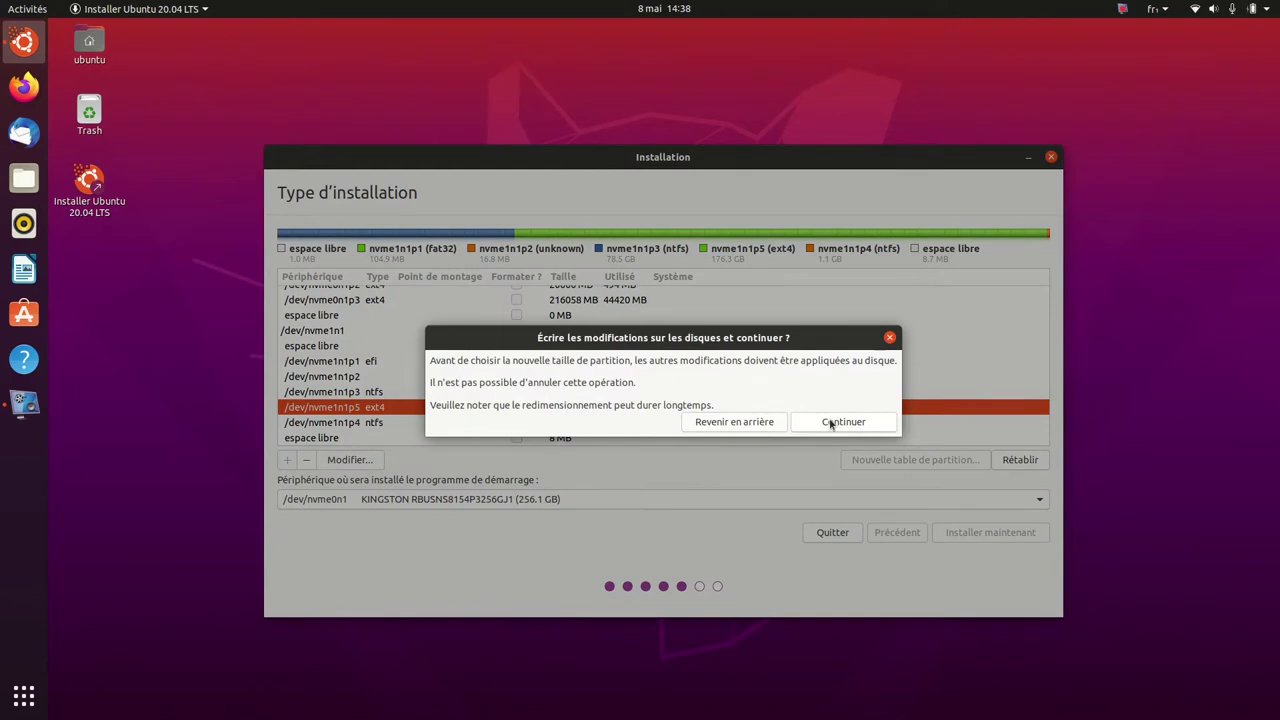
Confirm writing the disk changes and check nvme1n1p5's new ext4 root settings.
left_click(830, 423)
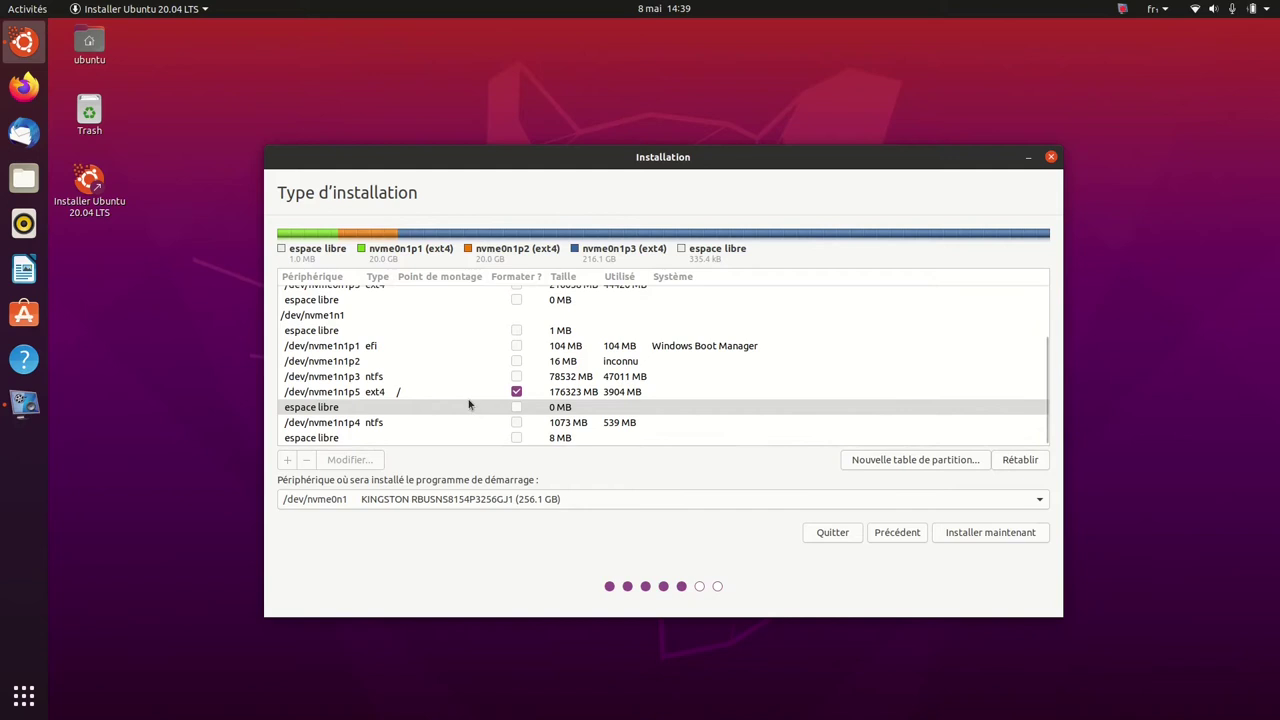
left_click(440, 392)
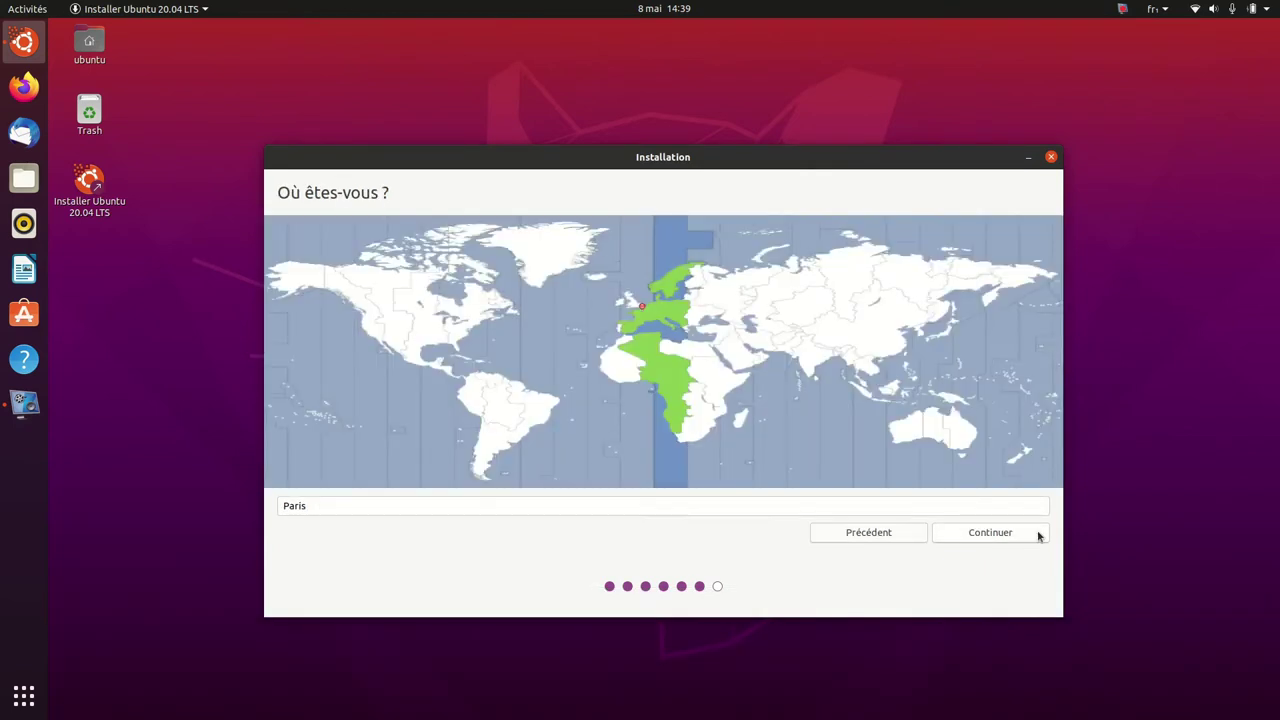
Keep Paris as the location, enter the user's name and a confirmed password, then start installing.
left_click(1034, 536)
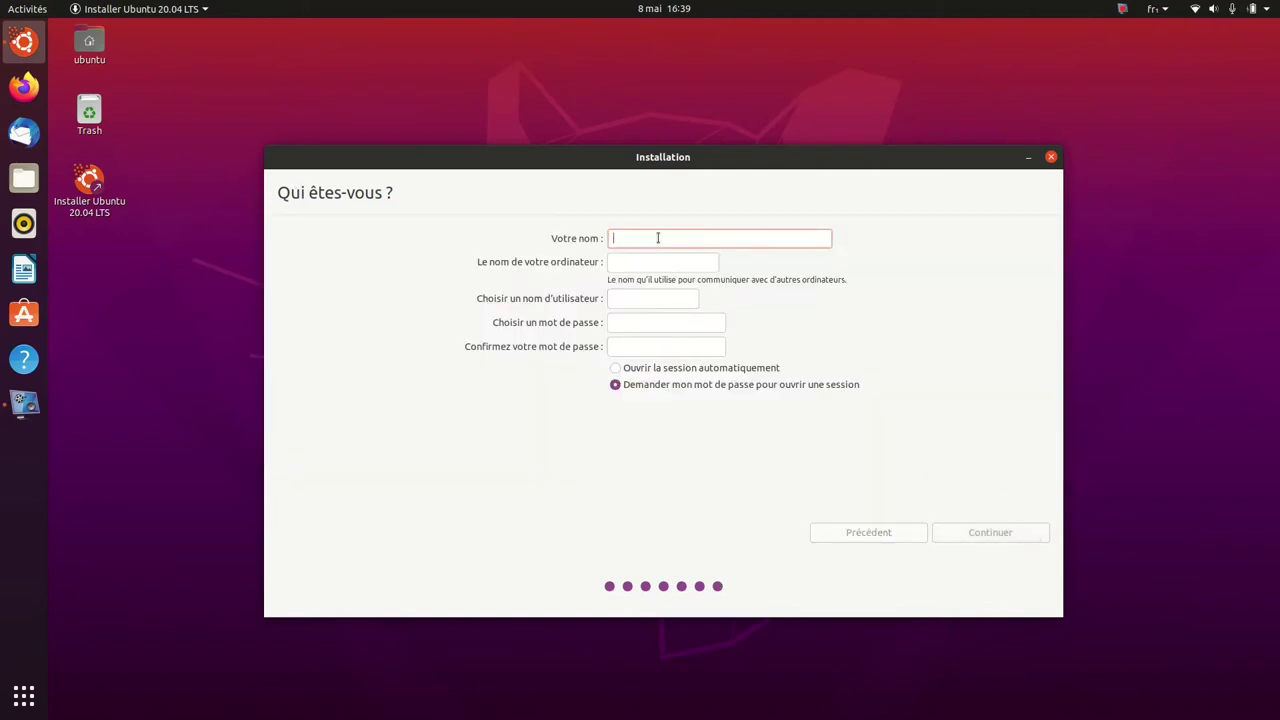
type("Mickaël")
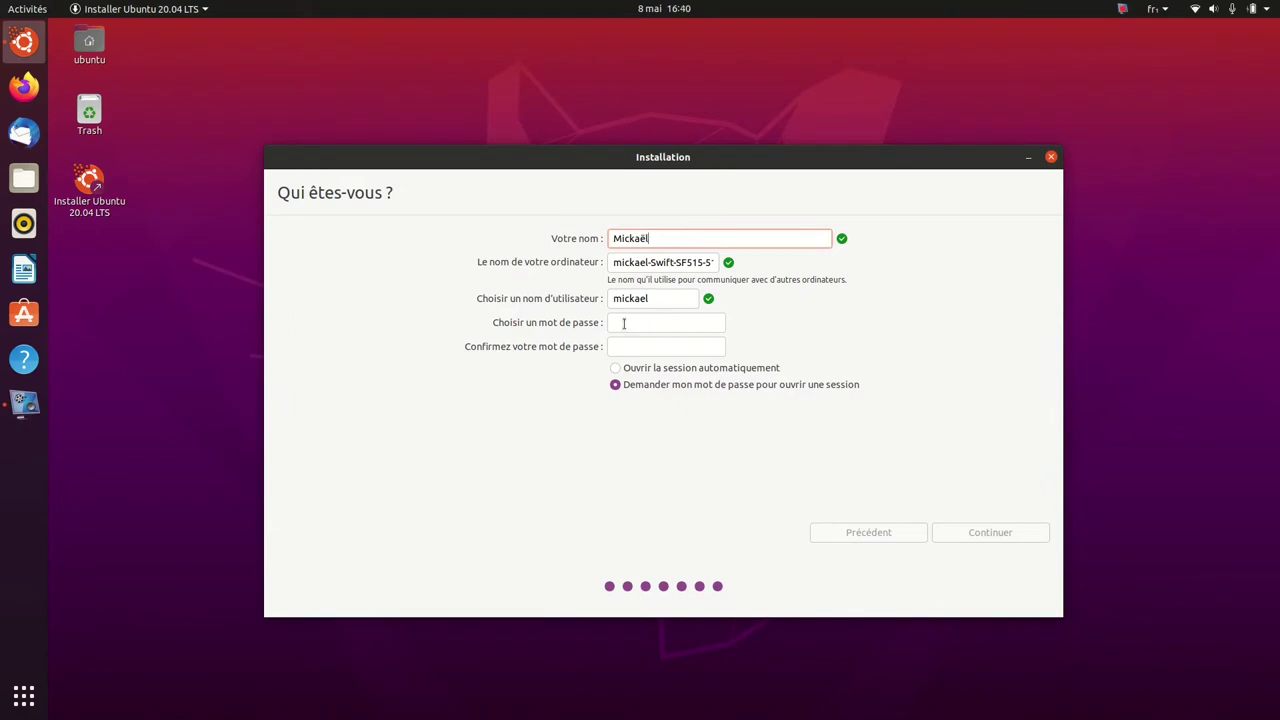
left_click(623, 323)
type("12345")
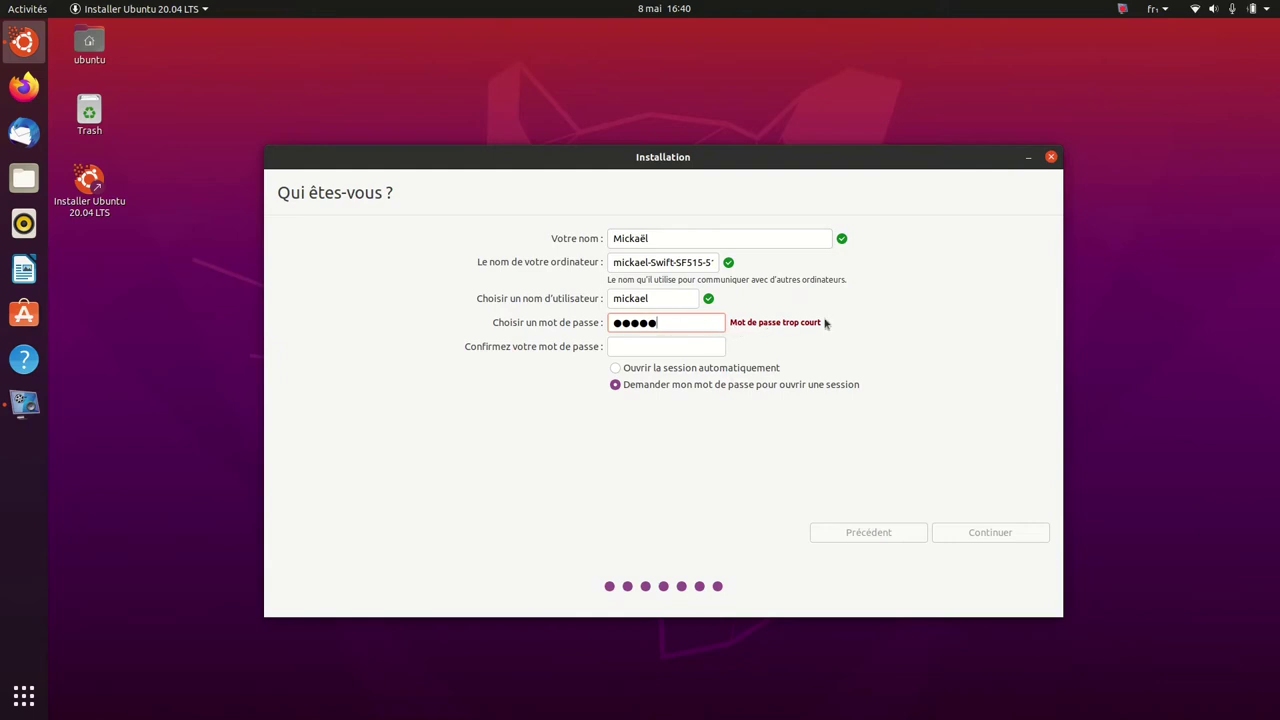
left_click(698, 344)
type("*****")
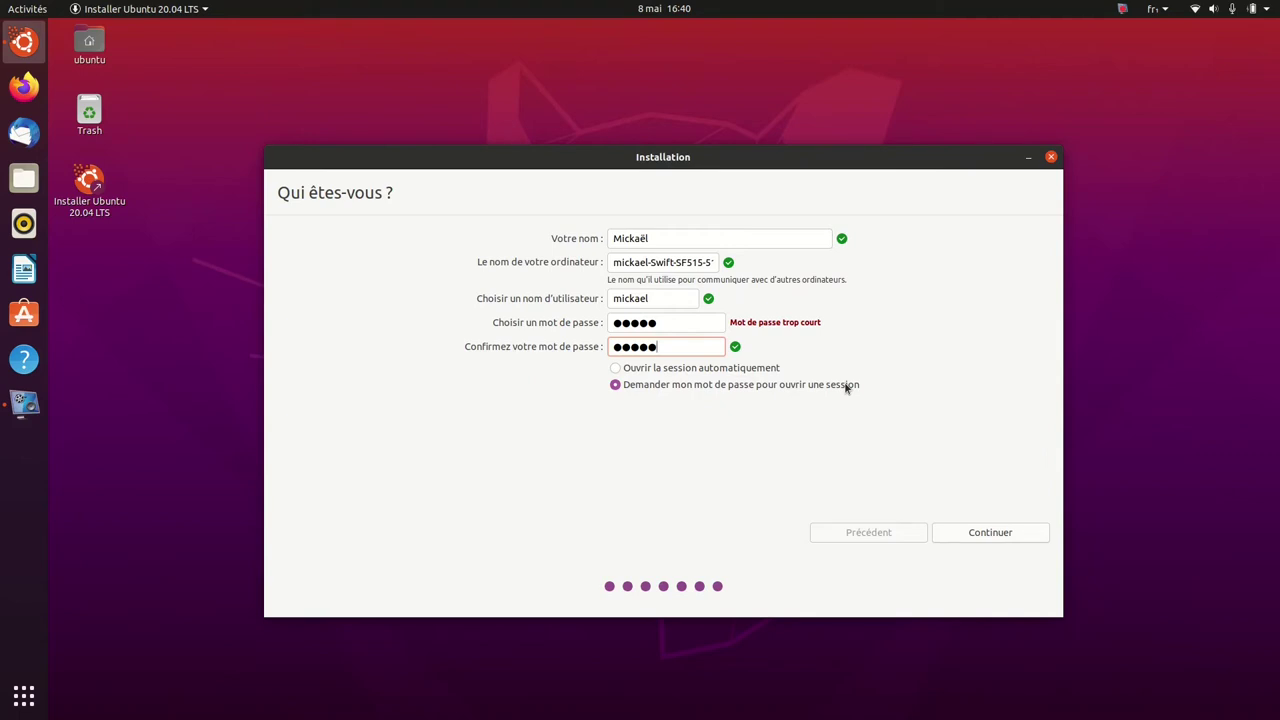
left_click(1018, 538)
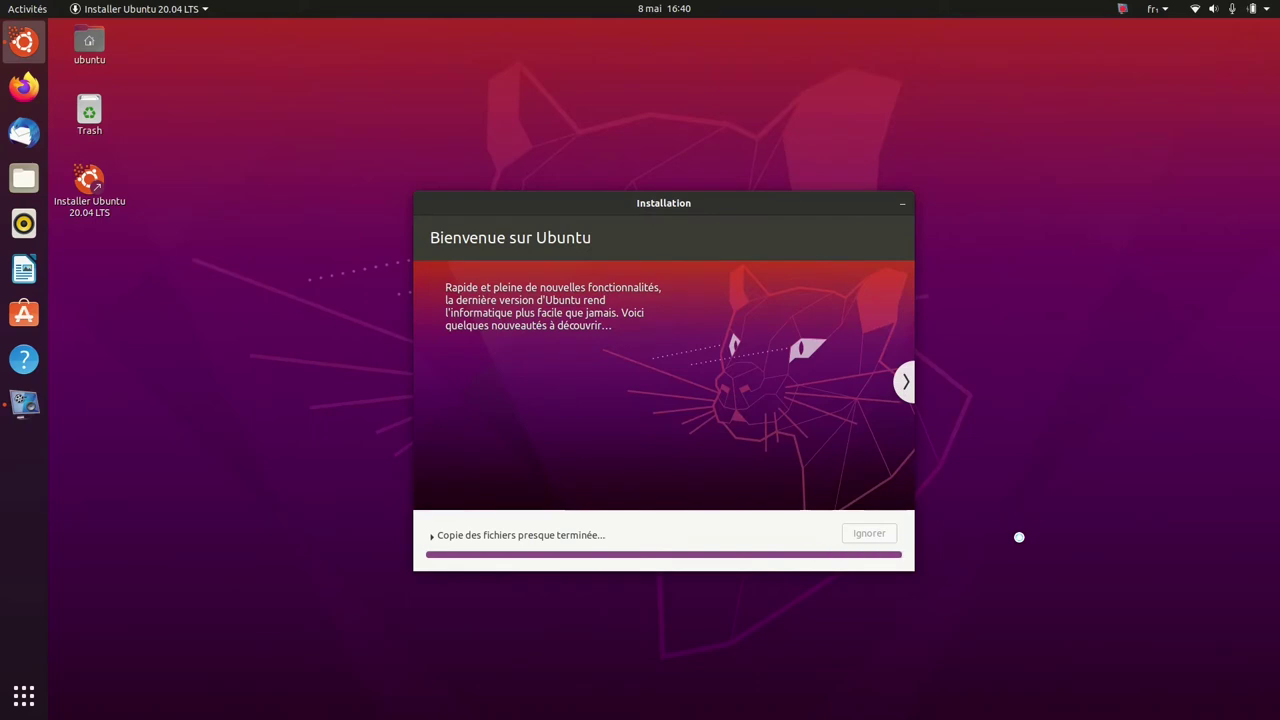
Page through the installer slideshow while the installation finishes.
left_click(904, 384)
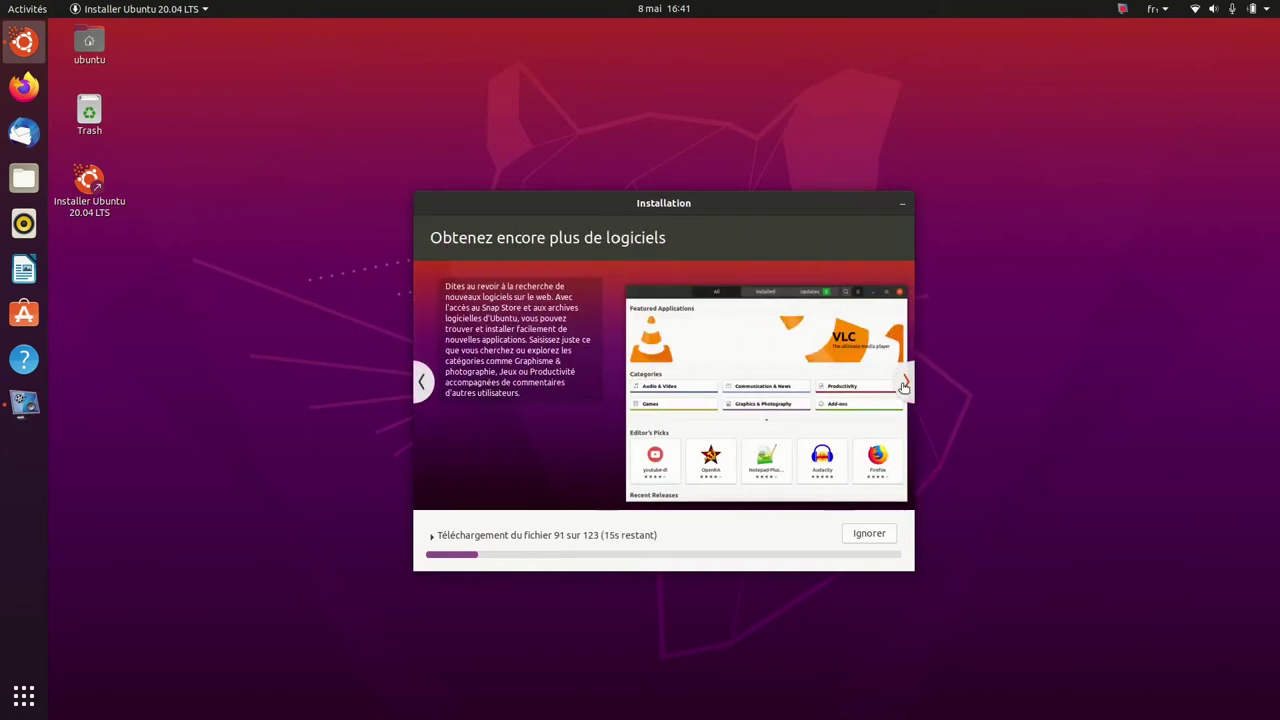
left_click(904, 385)
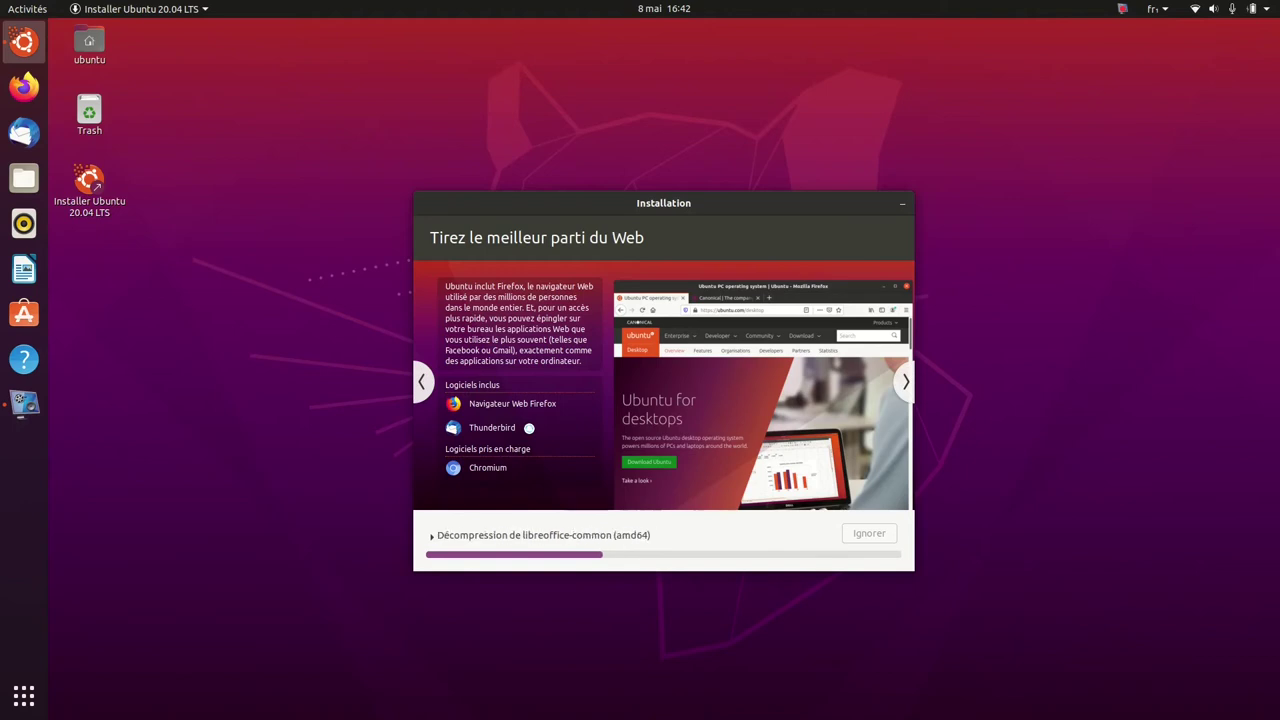
left_click(906, 383)
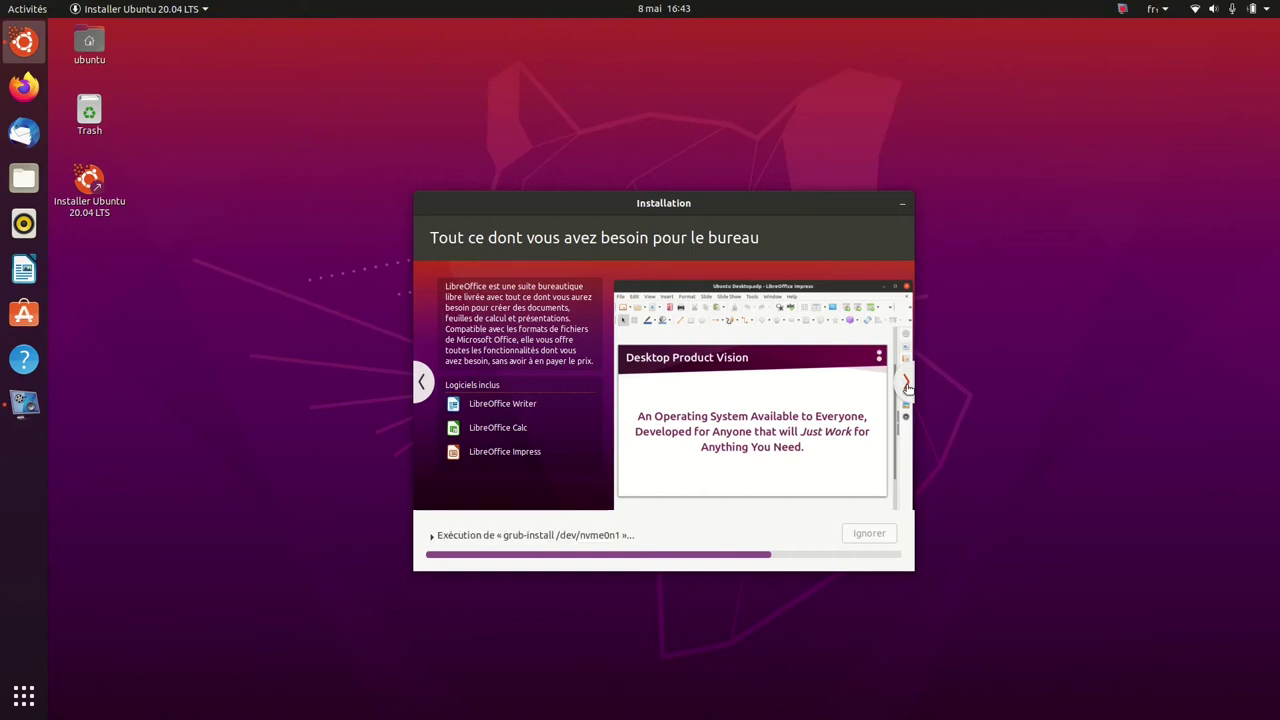
left_click(906, 385)
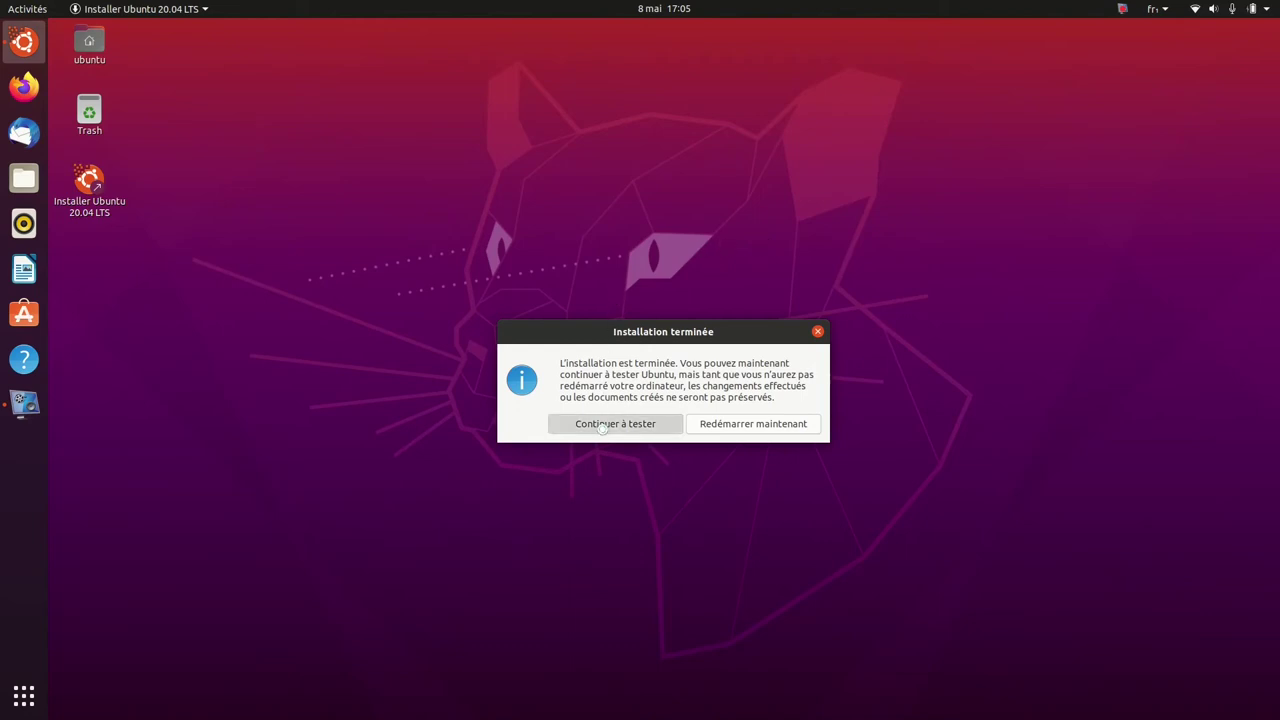
Keep testing, then shut down the live session from the system menu's Éteindre option.
left_click(601, 426)
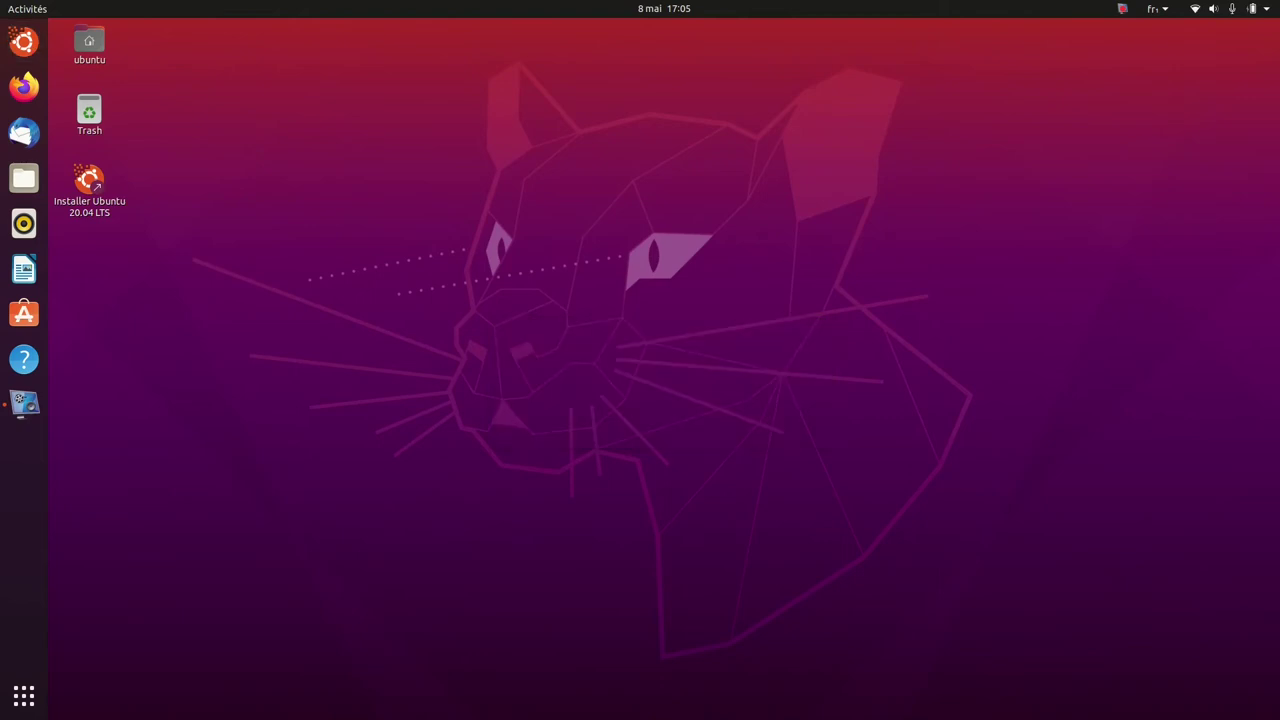
left_click(1268, 12)
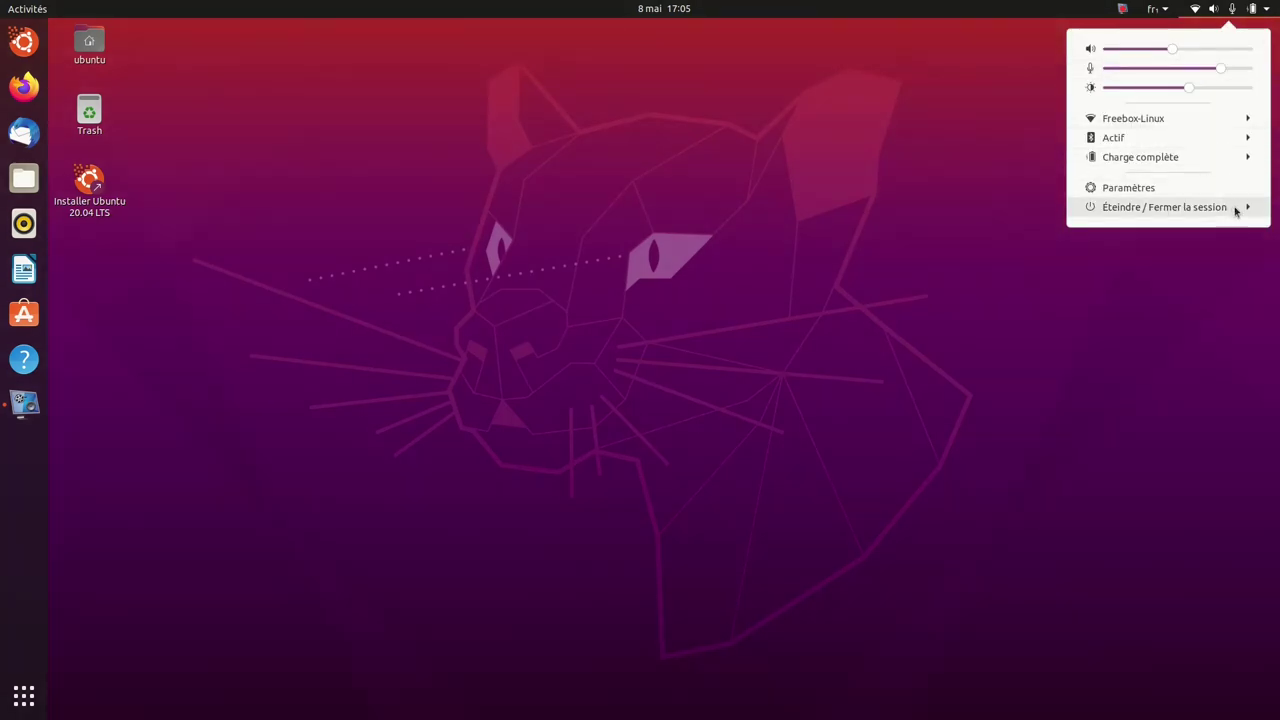
left_click(1235, 208)
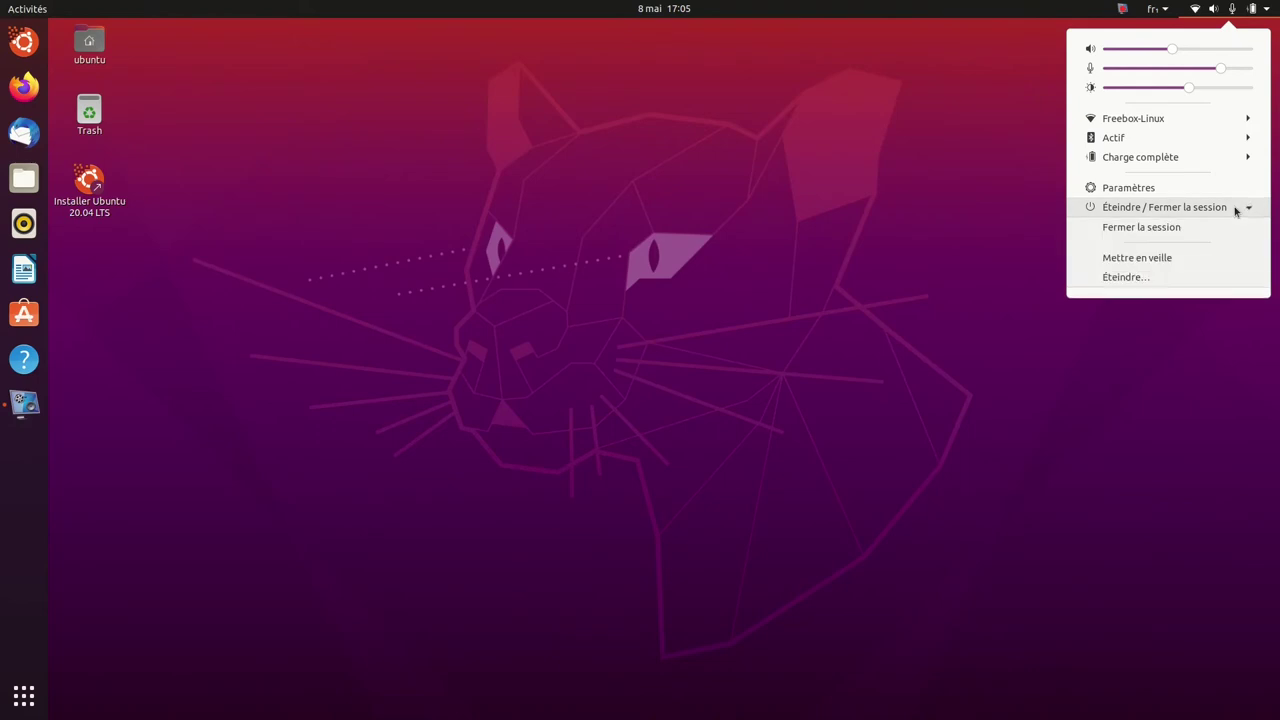
left_click(1241, 280)
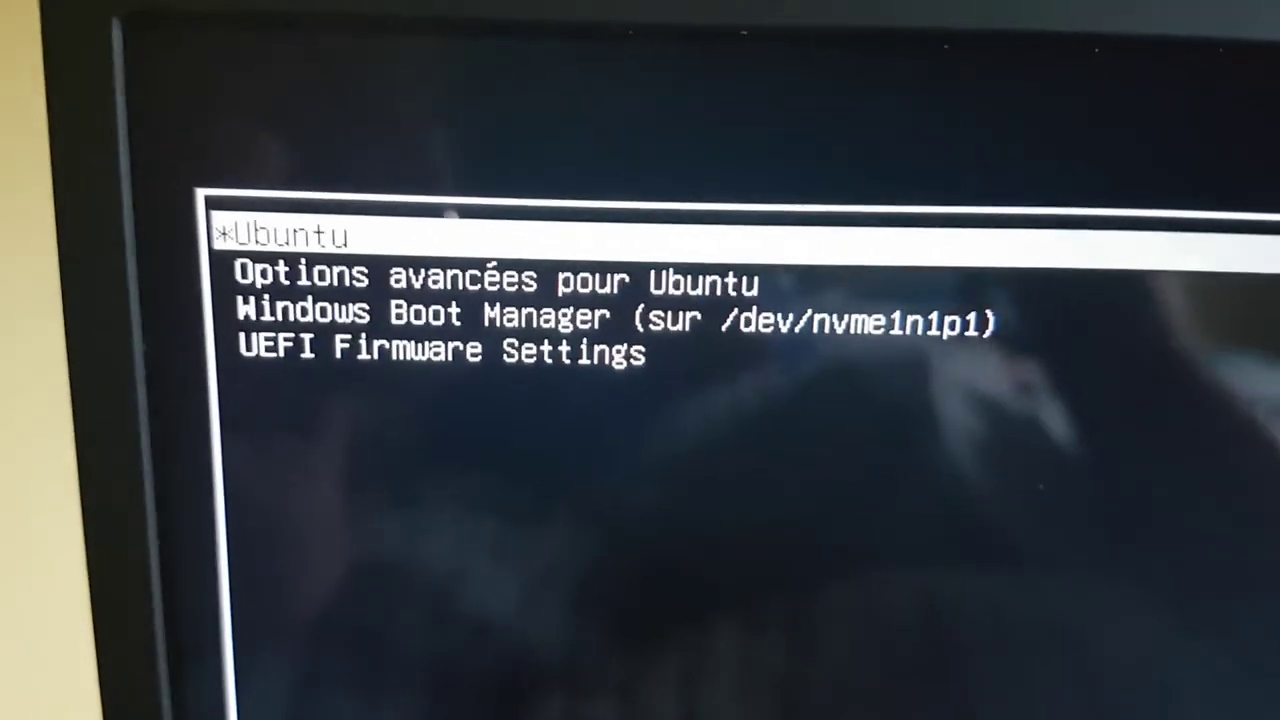
Look through the 'Options avancées pour Ubuntu' kernel entries, then return to the main GRUB menu.
key("Down")
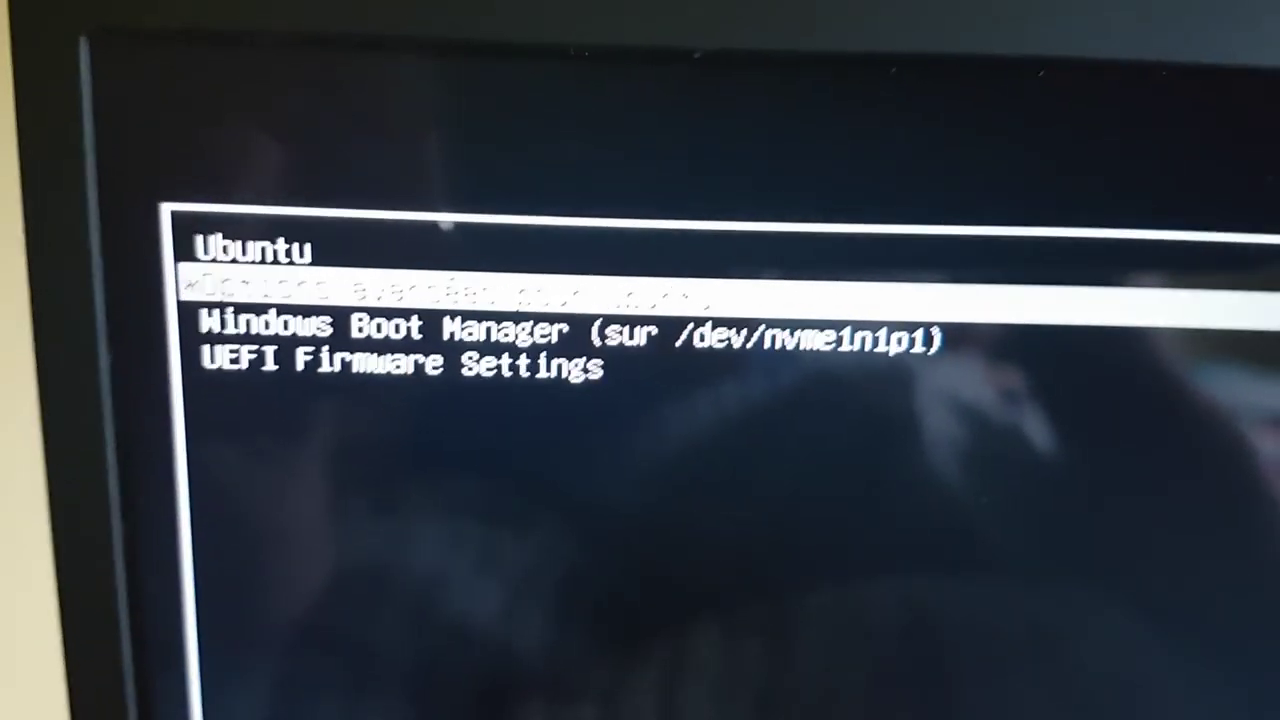
key("Return")
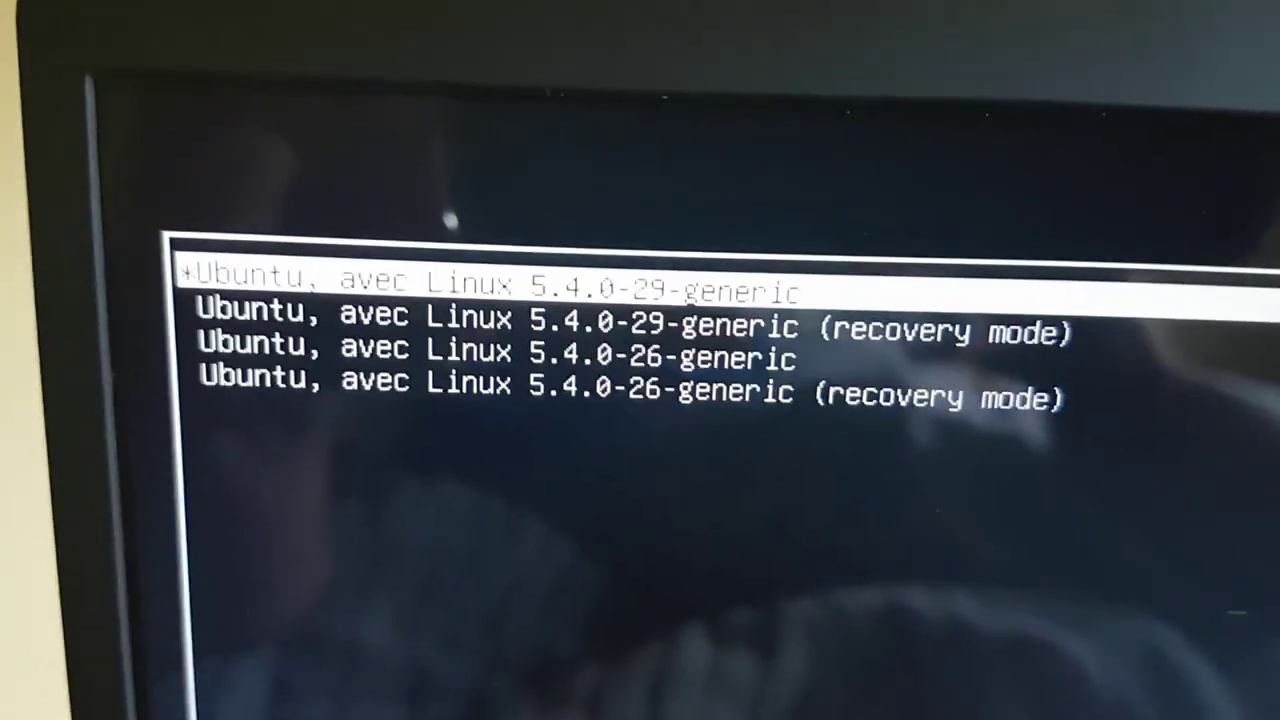
key("Down")
key("Down")
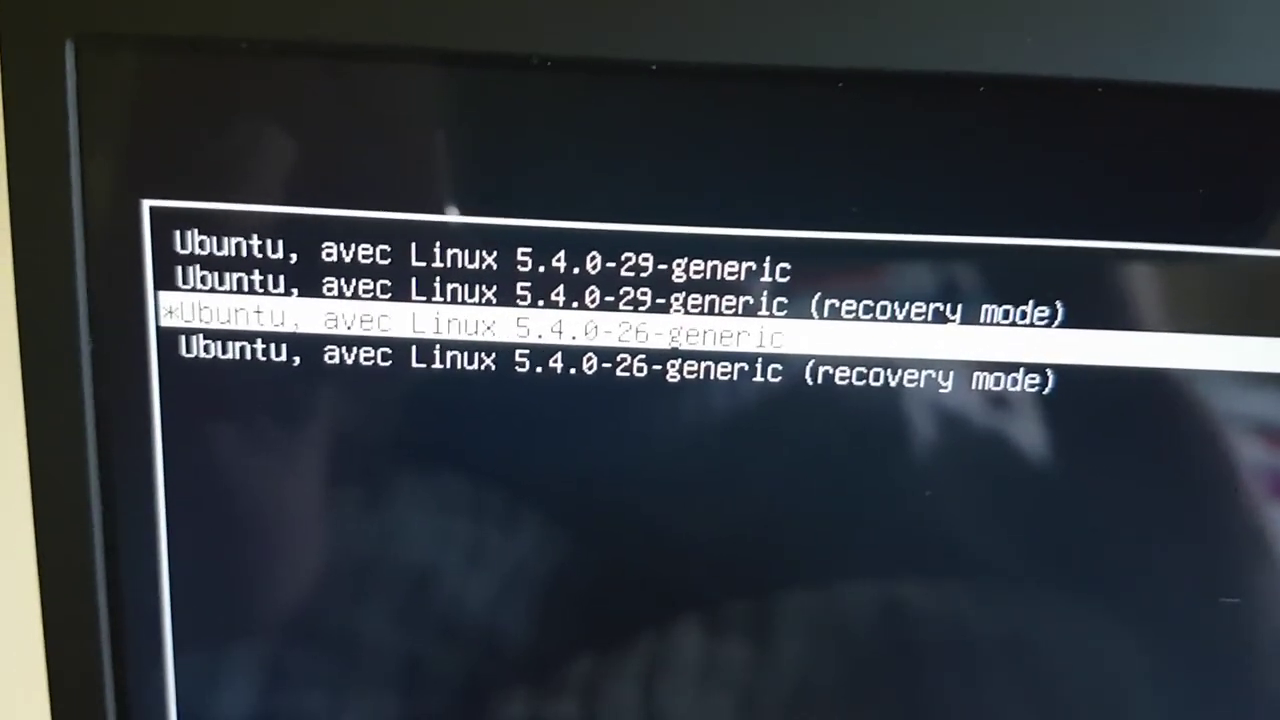
key("Up")
key("Up")
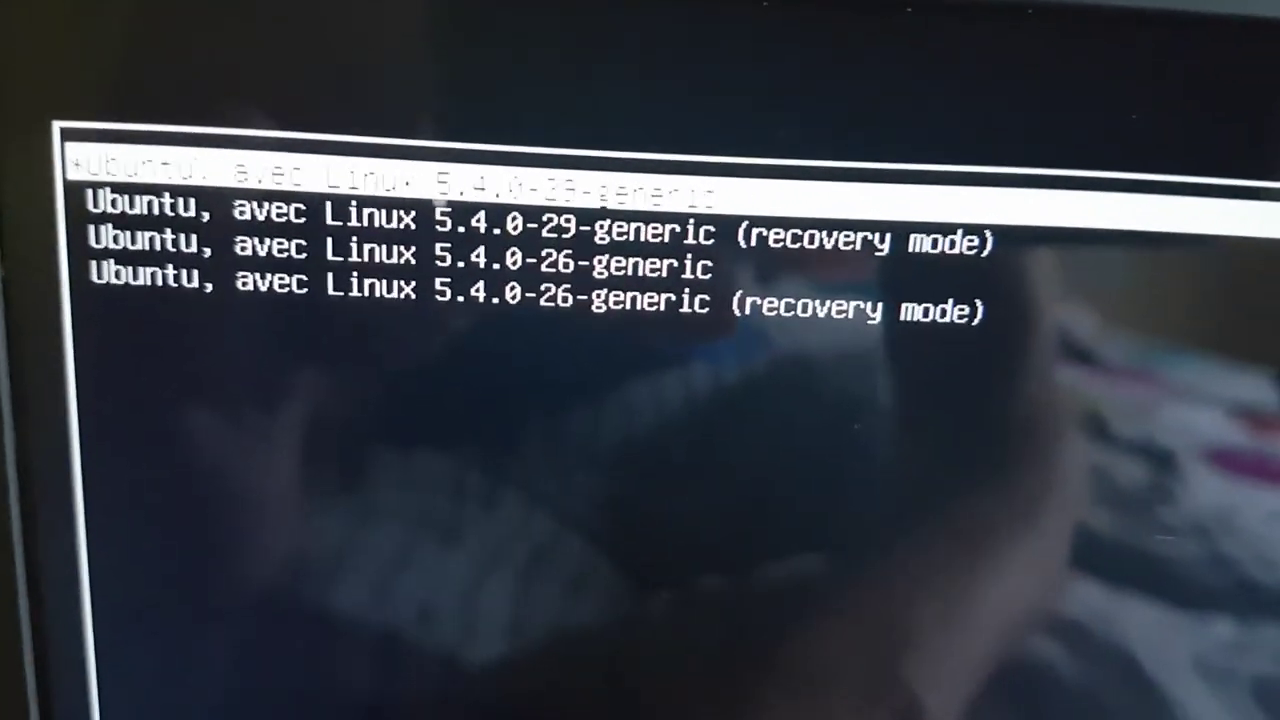
key("Escape")
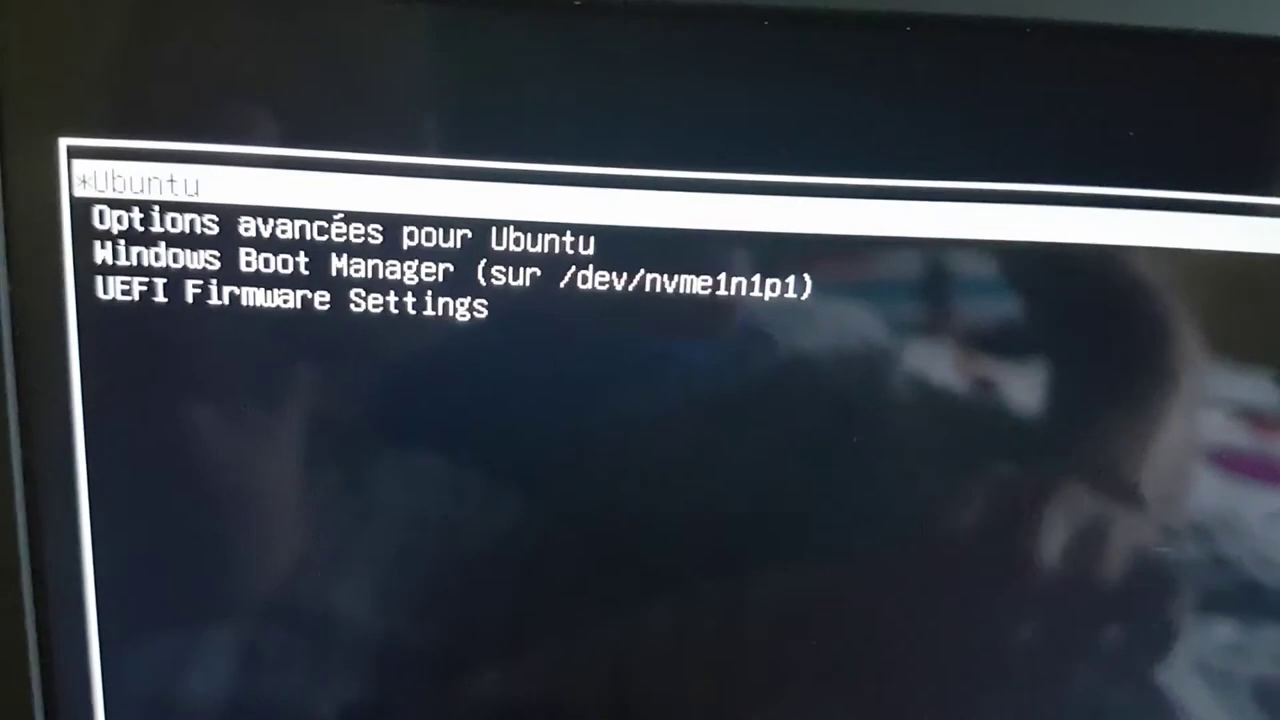
Select the Ubuntu entry in GRUB and boot the installed system.
key("Down")
key("Down")
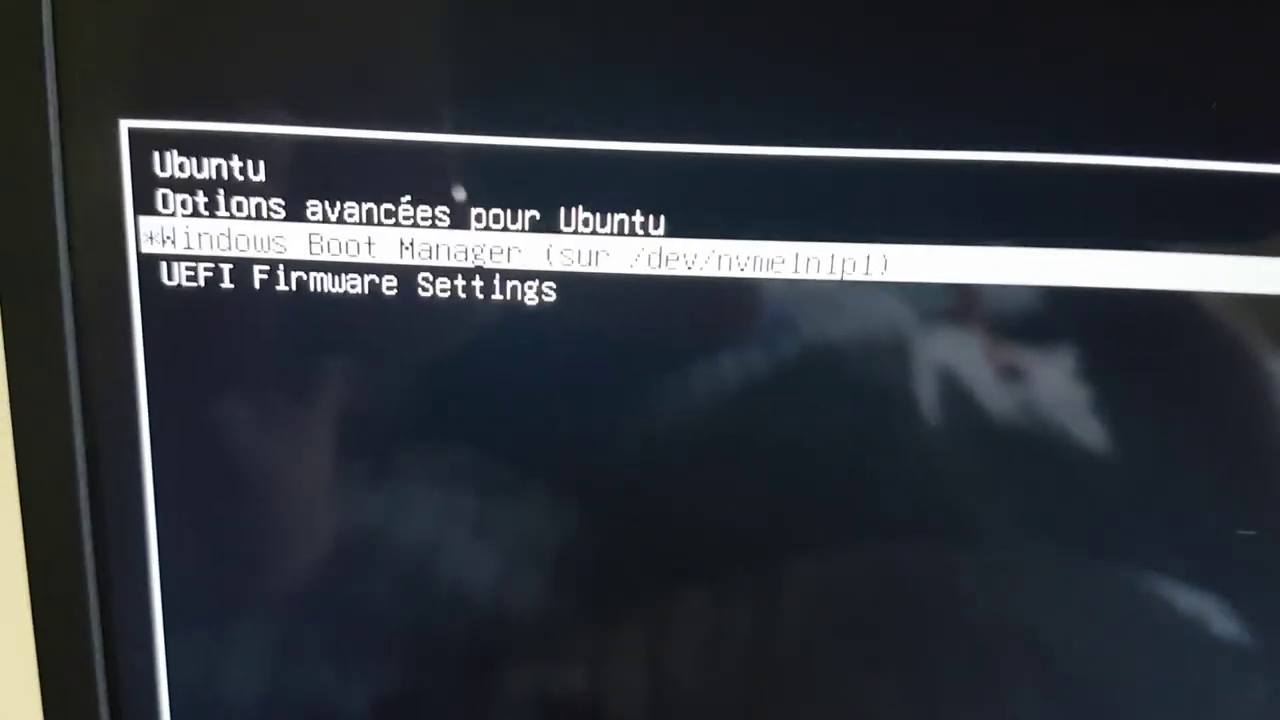
key("Down")
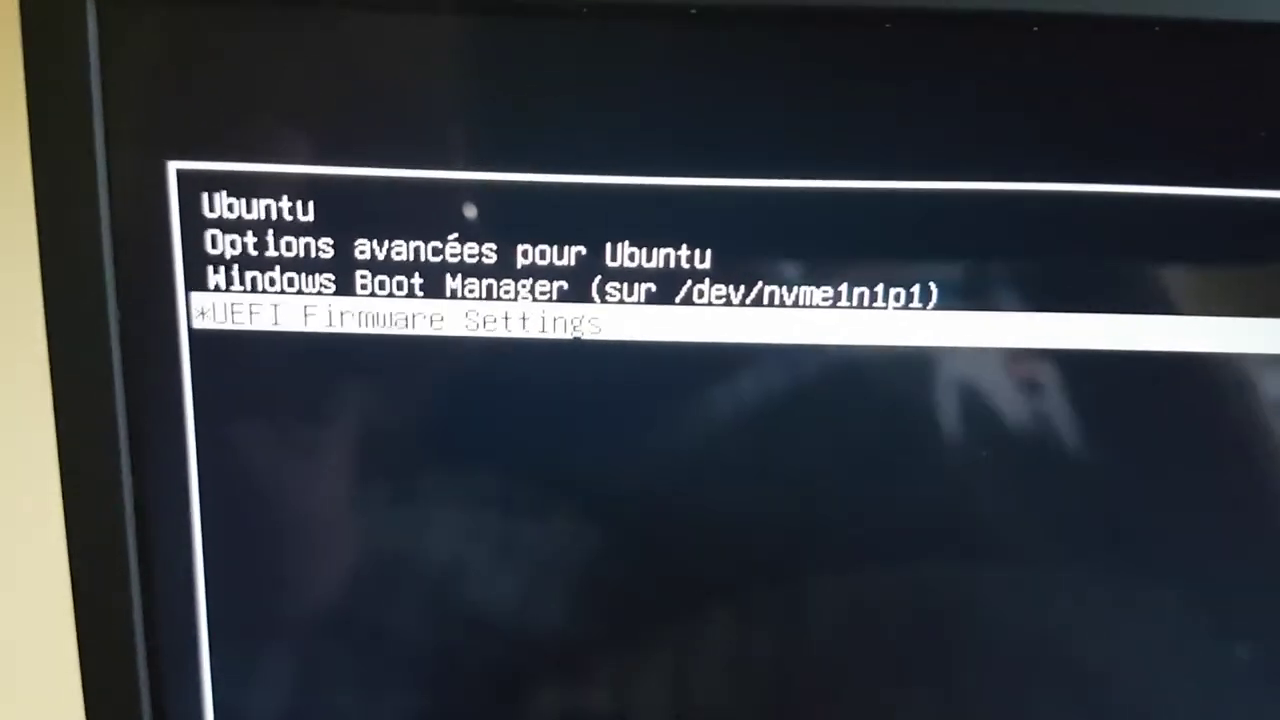
key("Up")
key("Up")
key("Up")
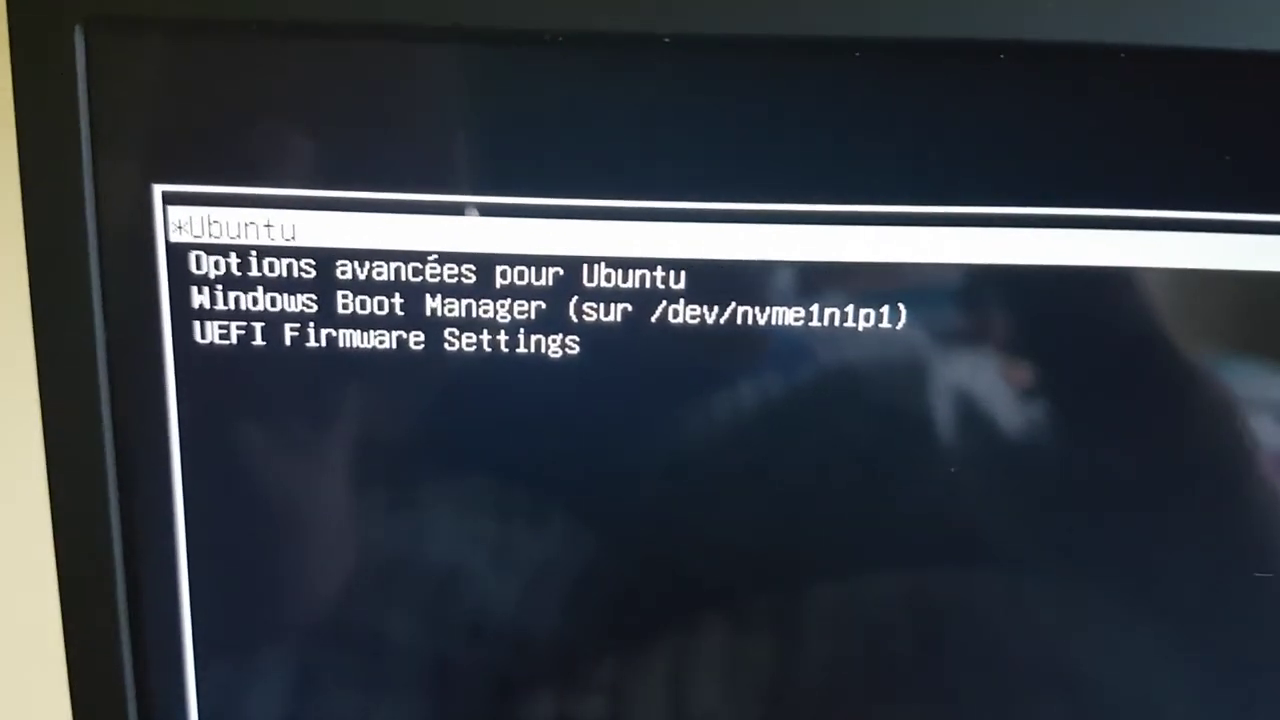
key("Return")
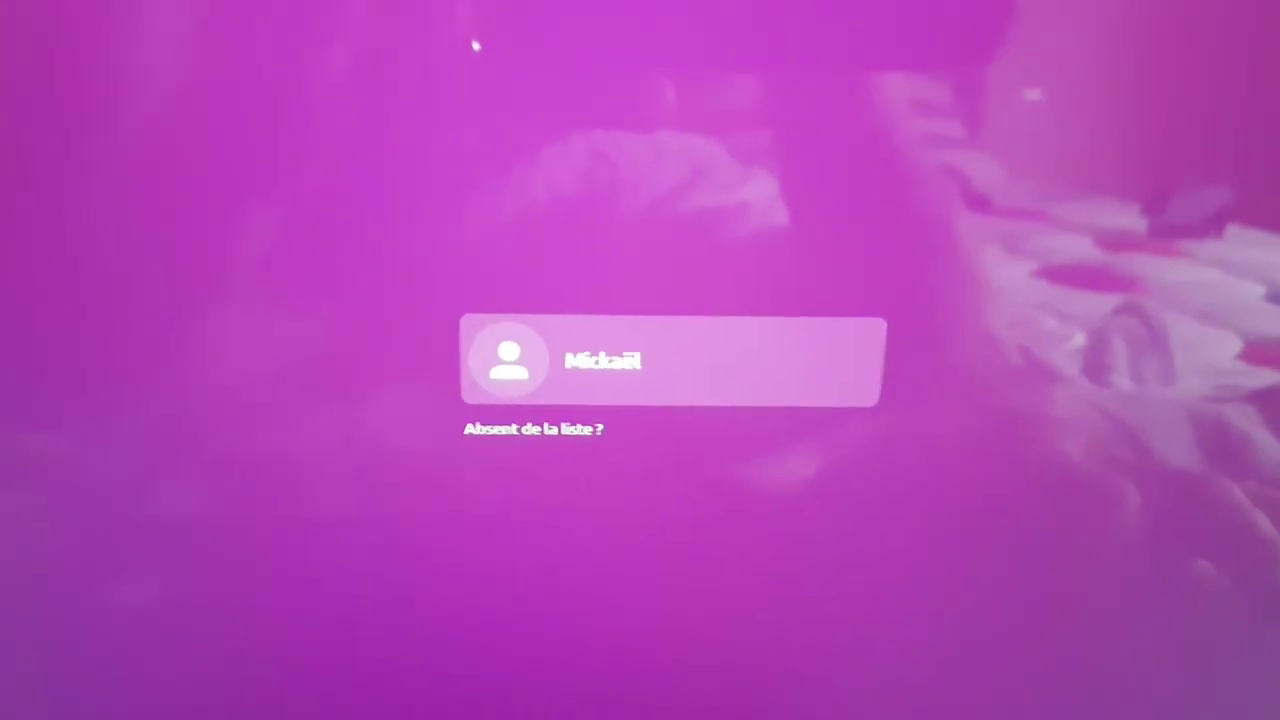
Select the new user account on the login screen and start typing its password.
key("Return")
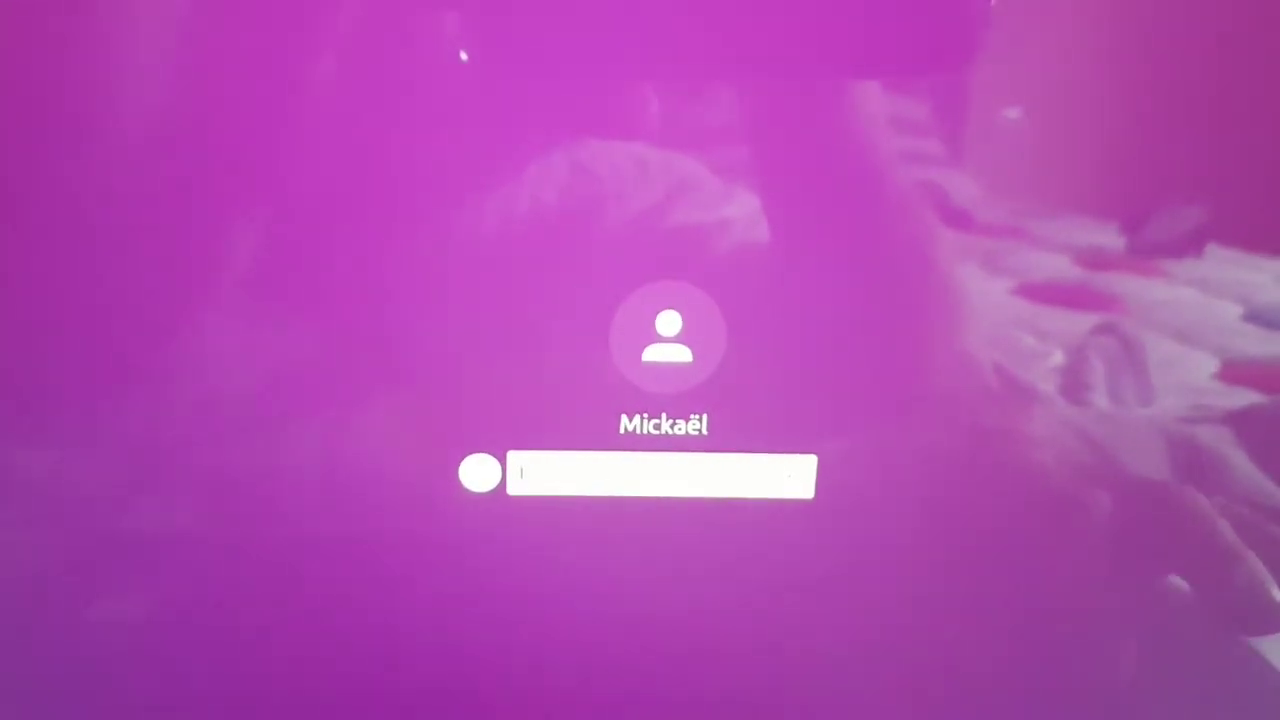
type("**")
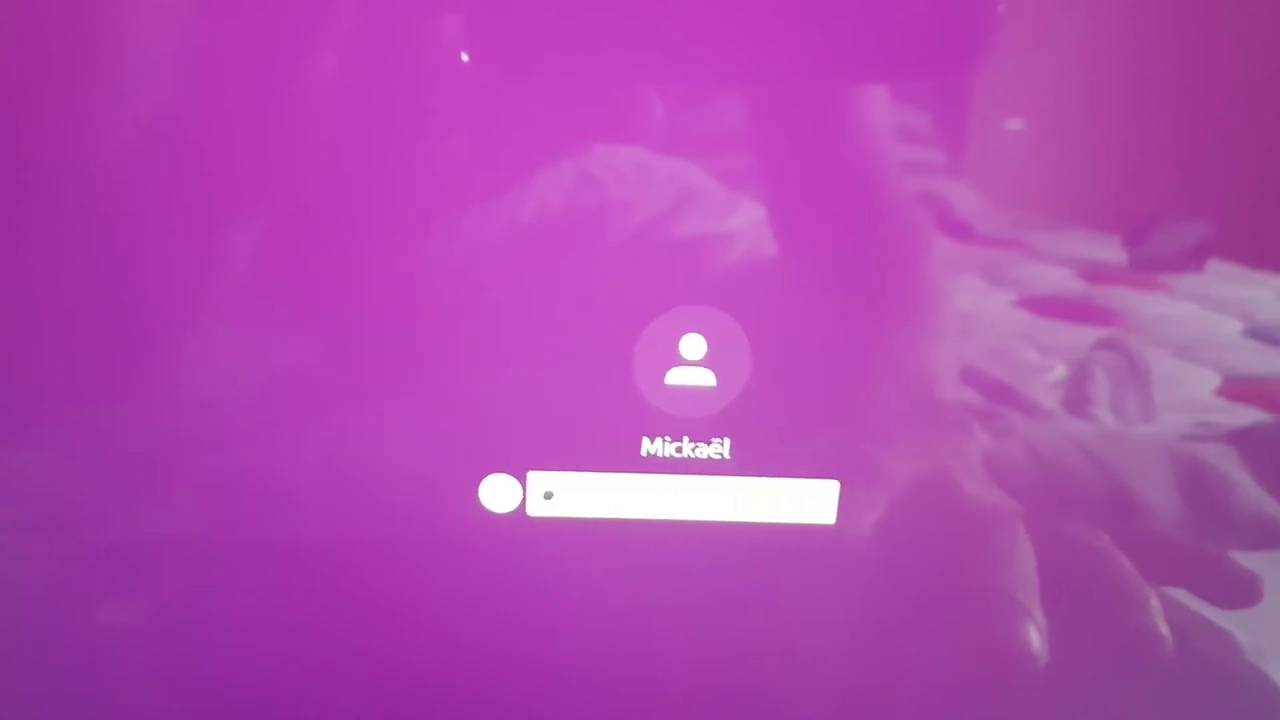
type("***")
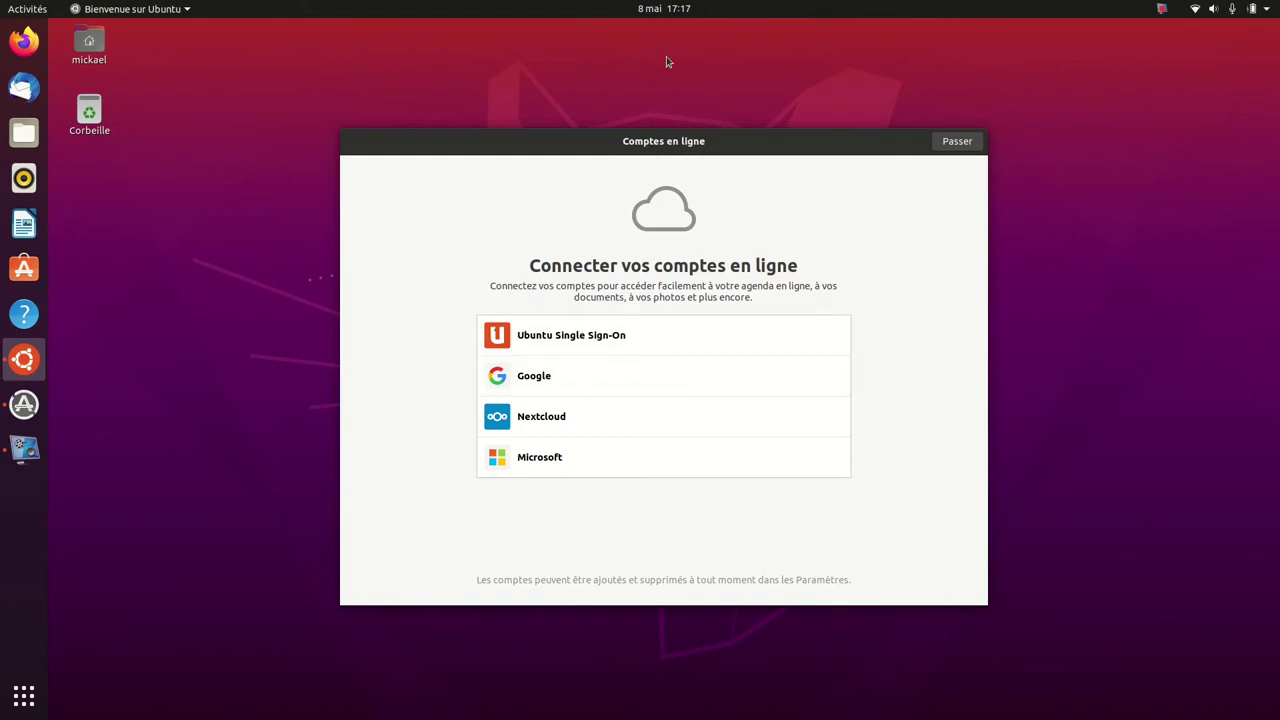
Skip online accounts and Livepatch, pass the system-info and privacy pages, and finish welcome setup.
left_click(669, 10)
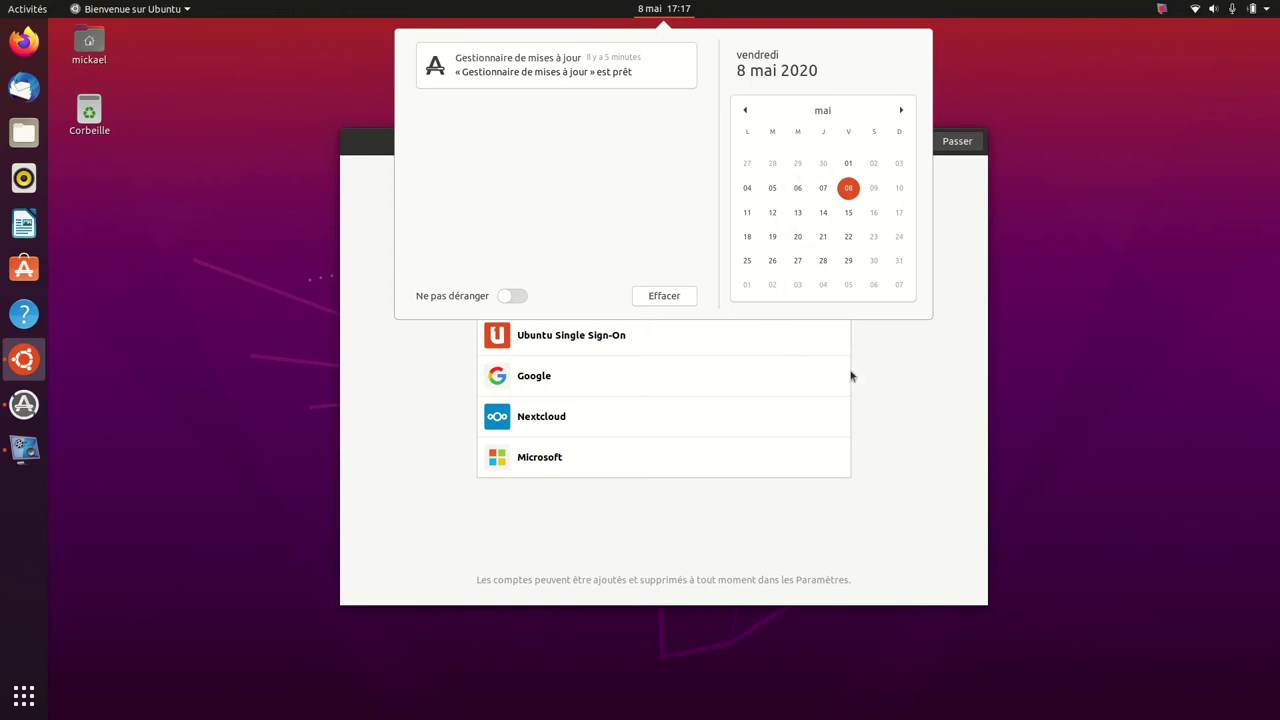
left_click(898, 370)
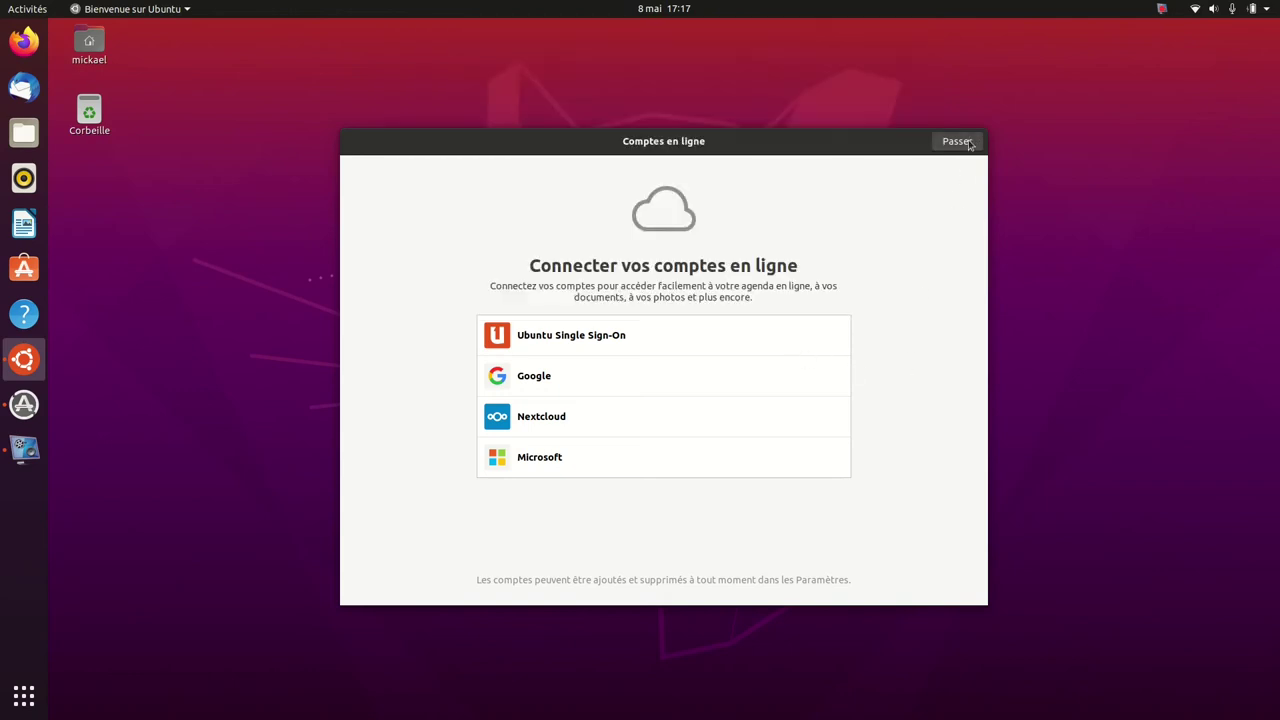
left_click(969, 142)
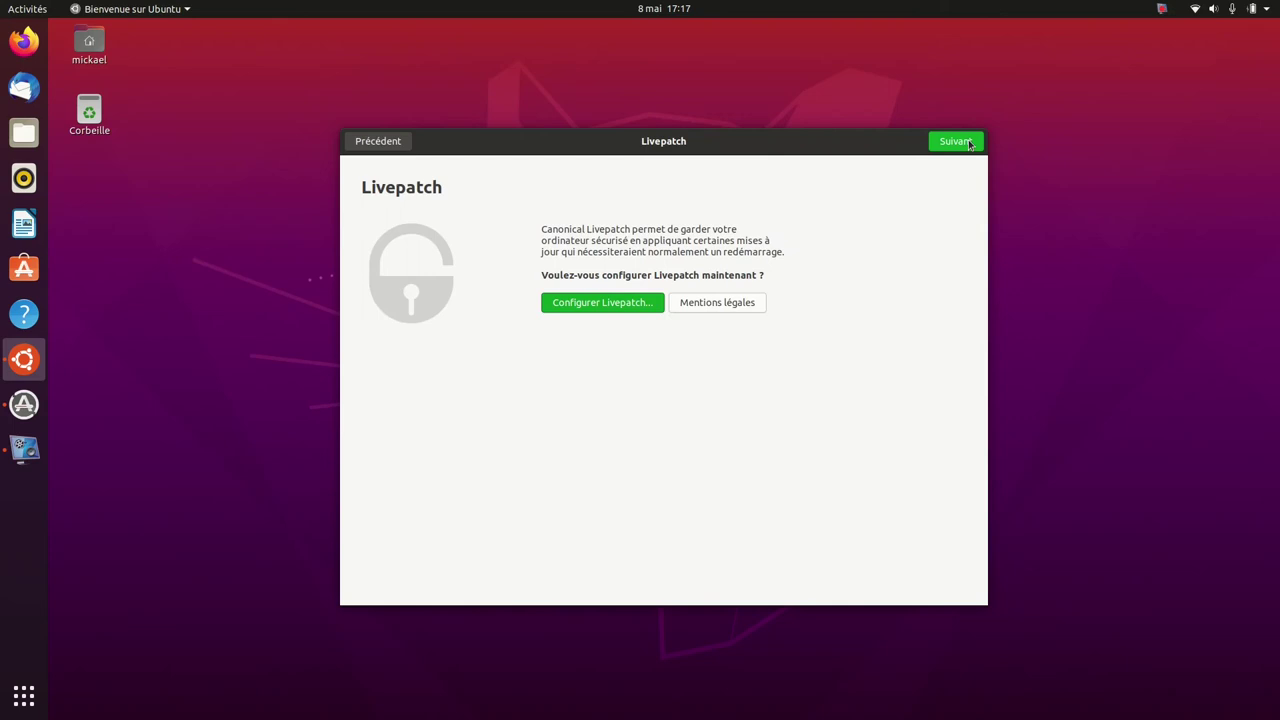
left_click(955, 141)
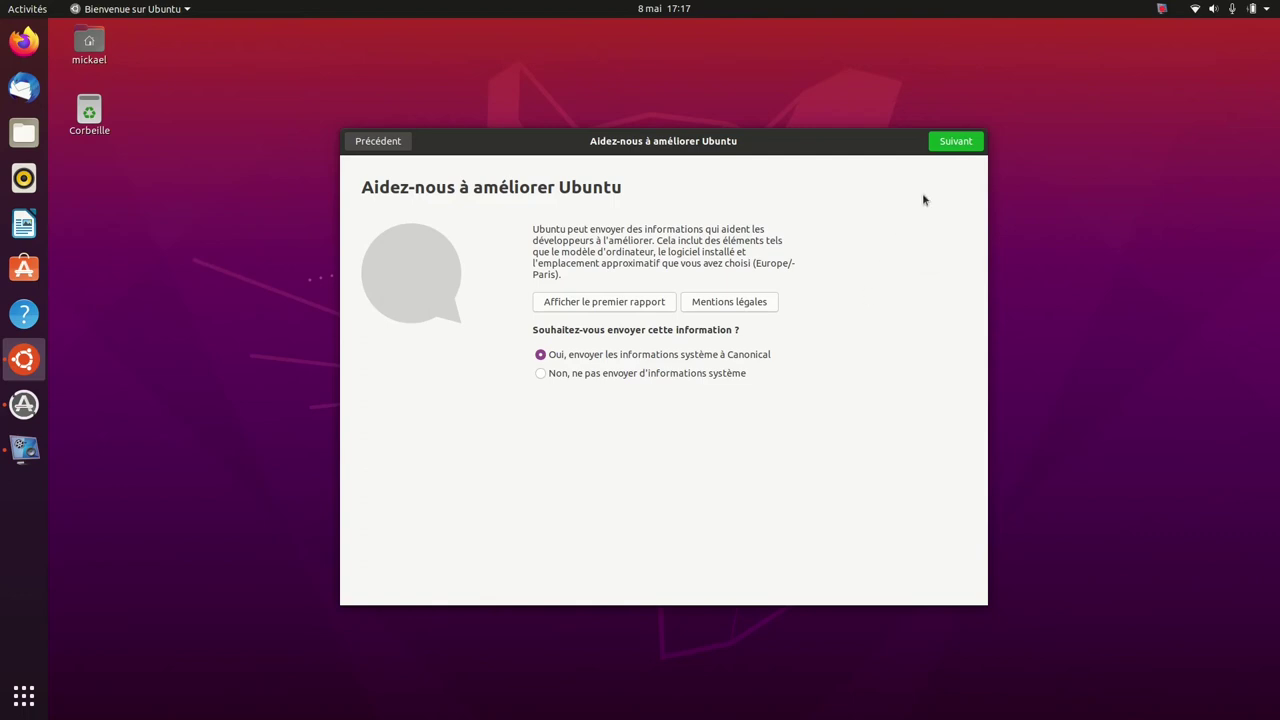
left_click(970, 142)
left_click(947, 143)
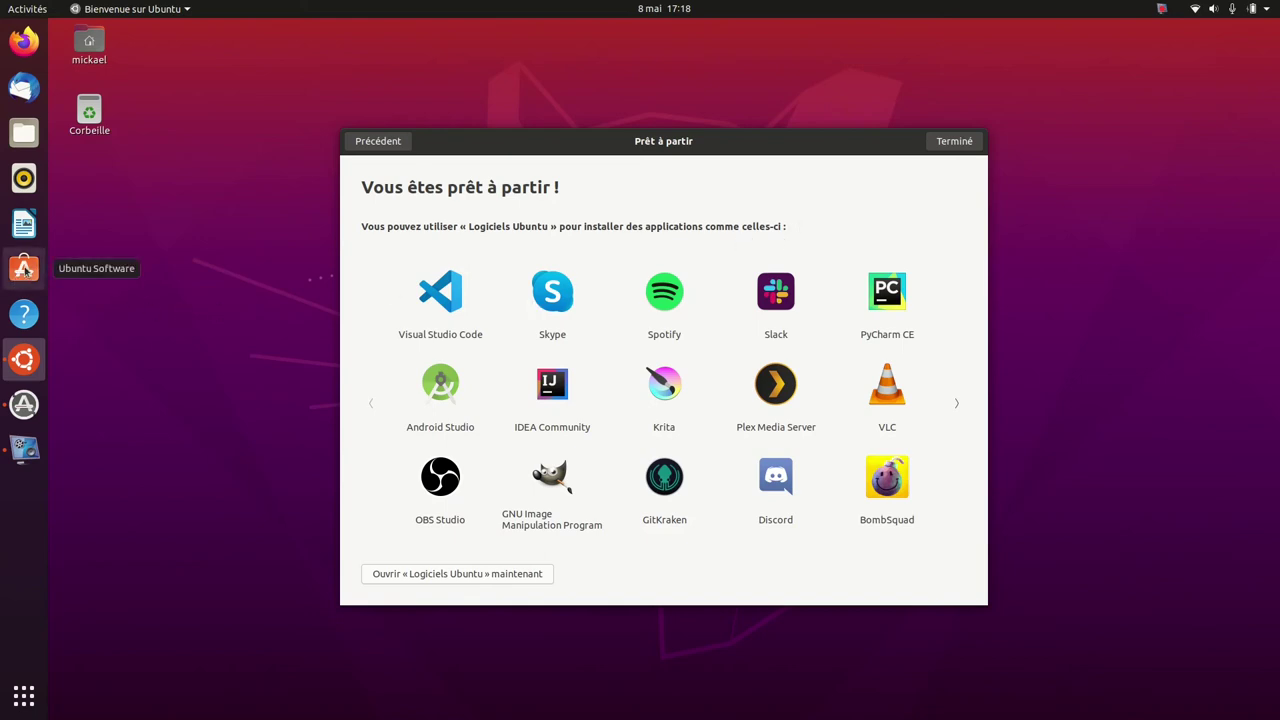
left_click(952, 142)
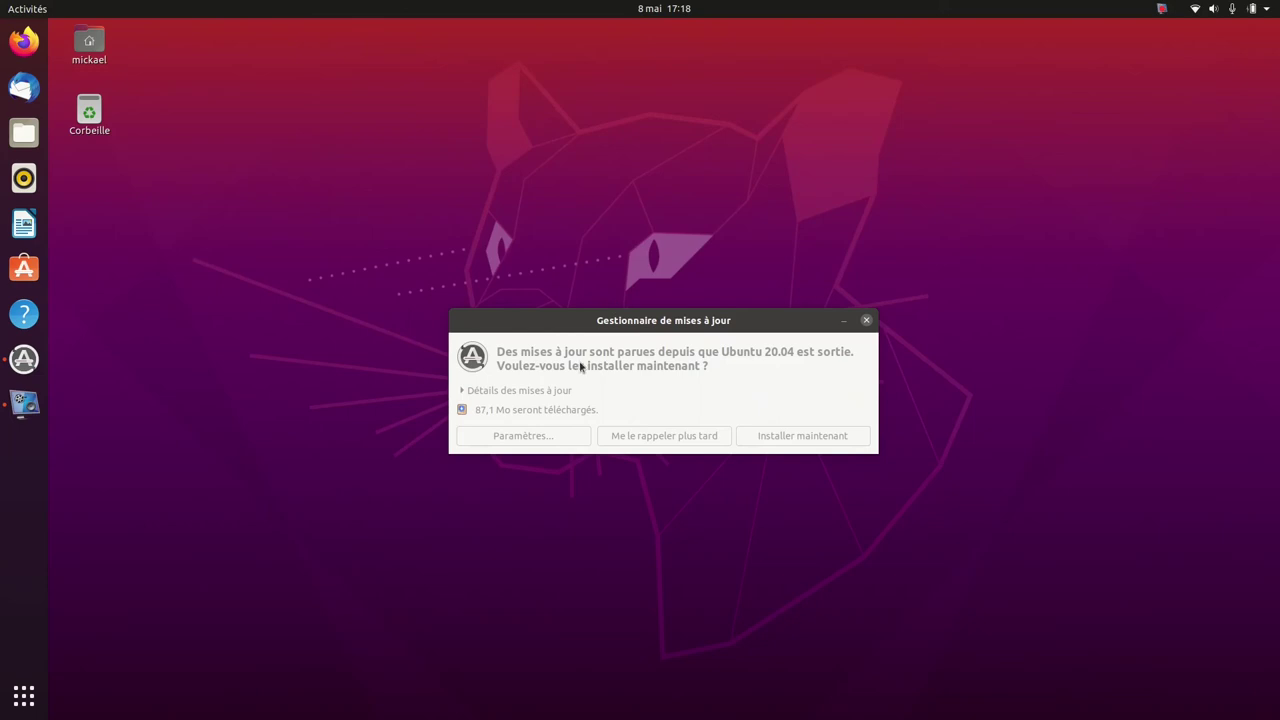
In Logiciels et mises à jour, keep 'Toutes les mises à jour' checked 'Tous les jours'.
left_click(522, 437)
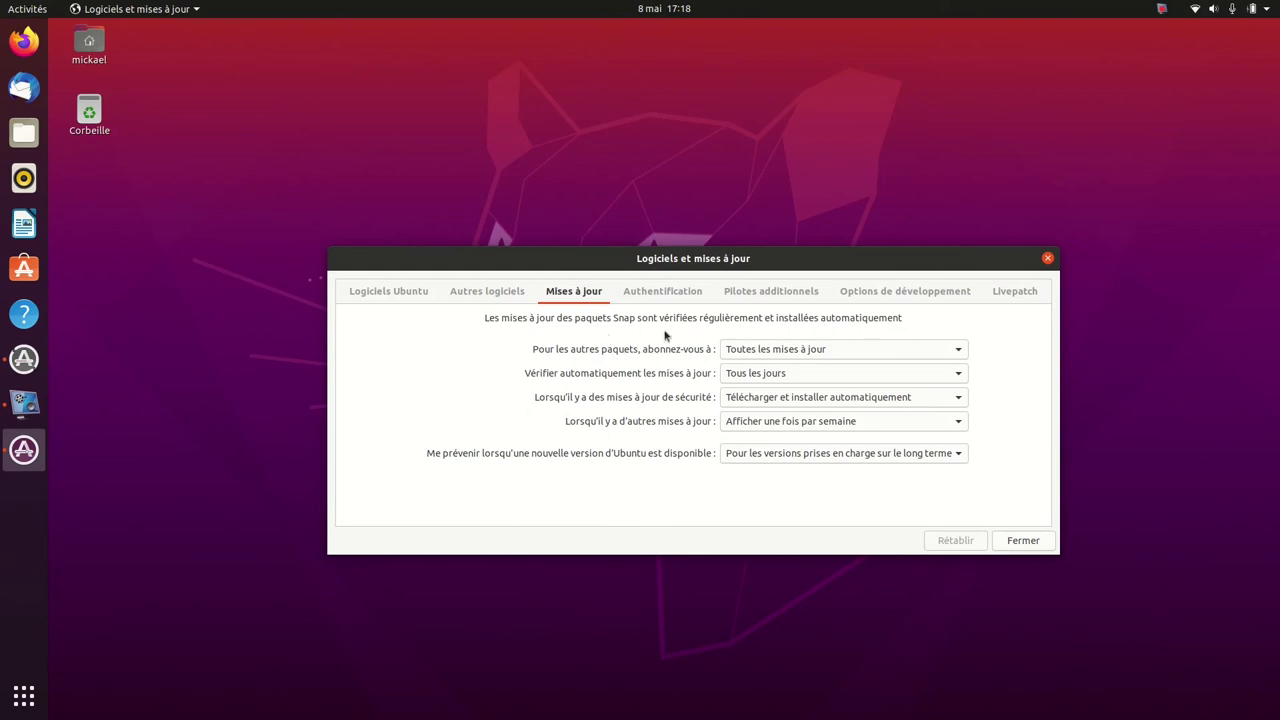
left_click(951, 353)
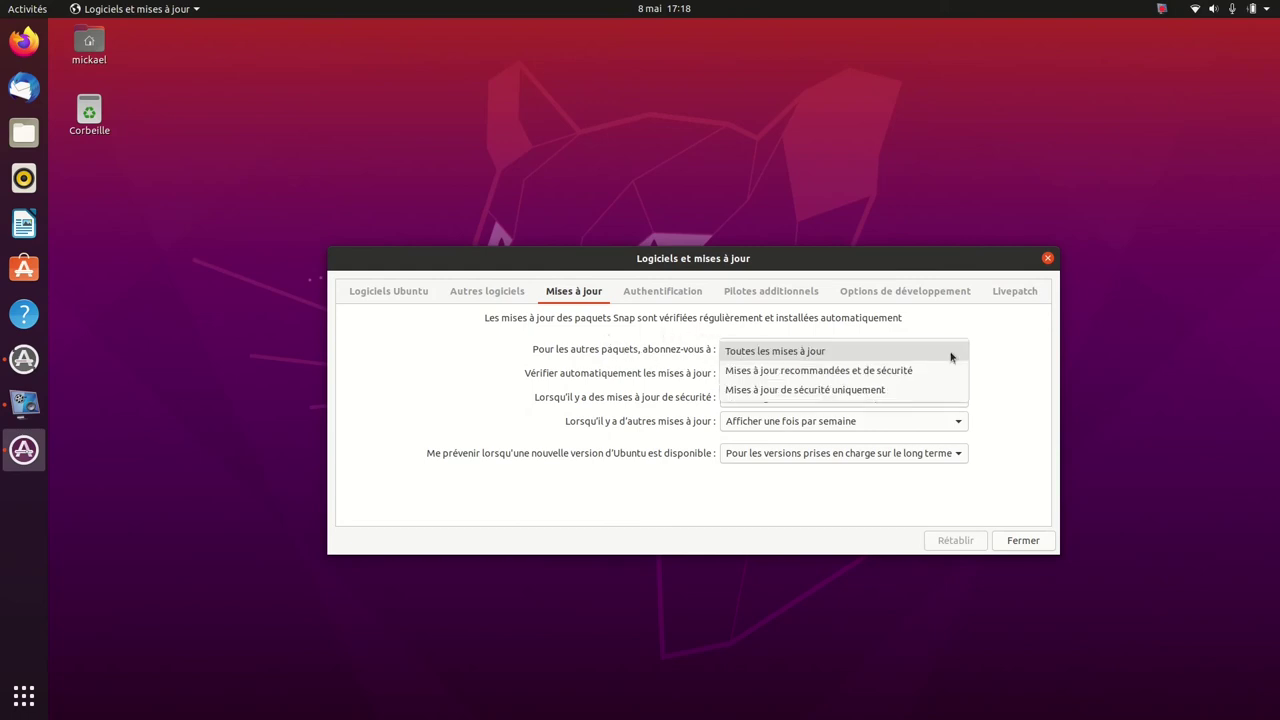
left_click(951, 355)
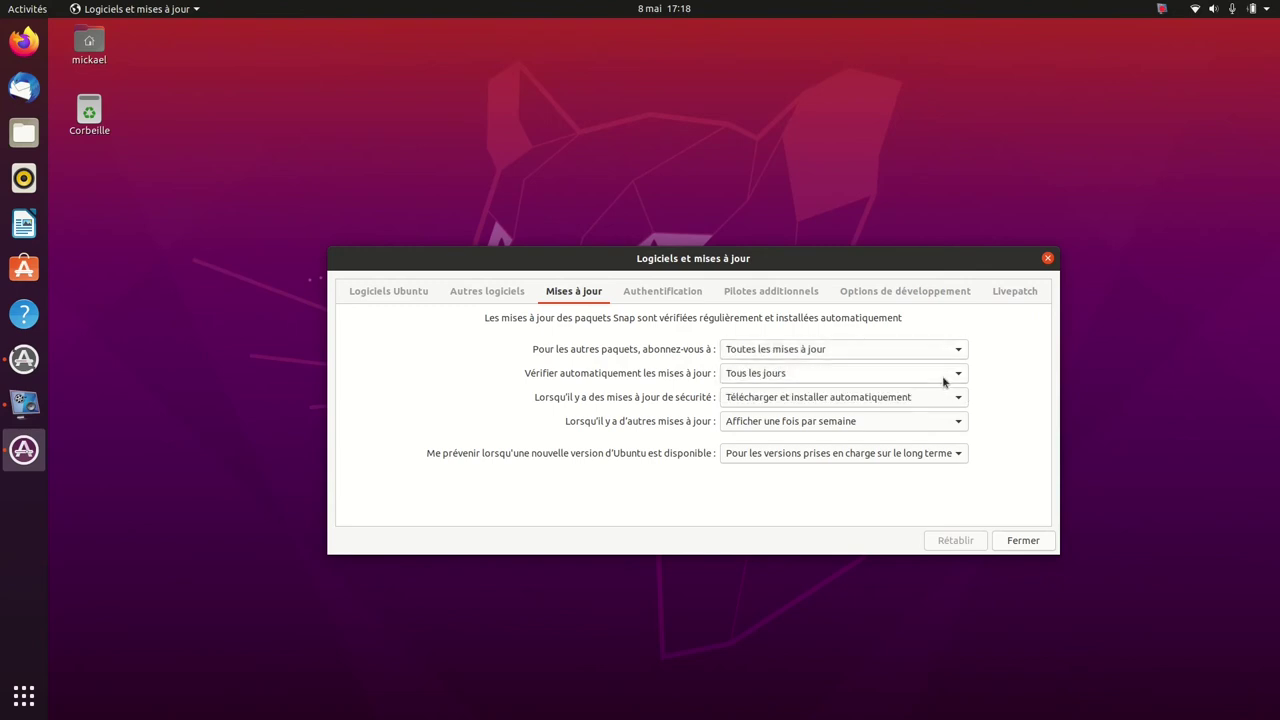
left_click(944, 377)
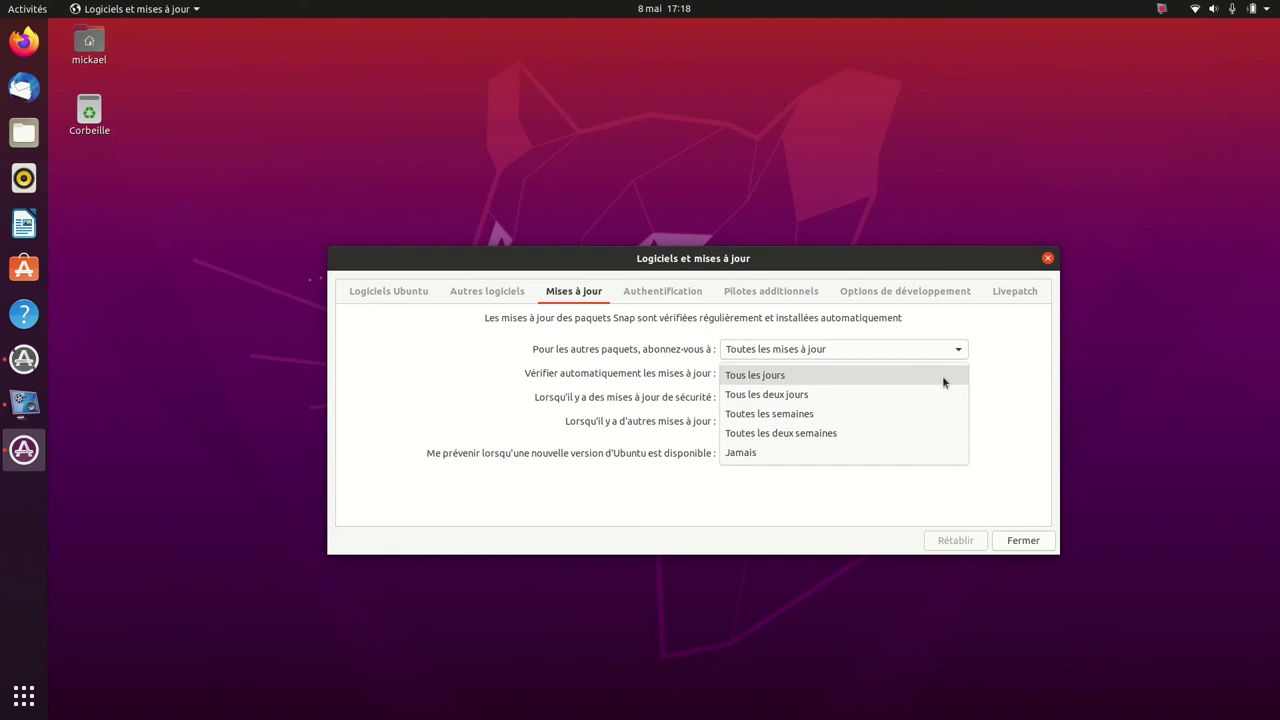
left_click(942, 375)
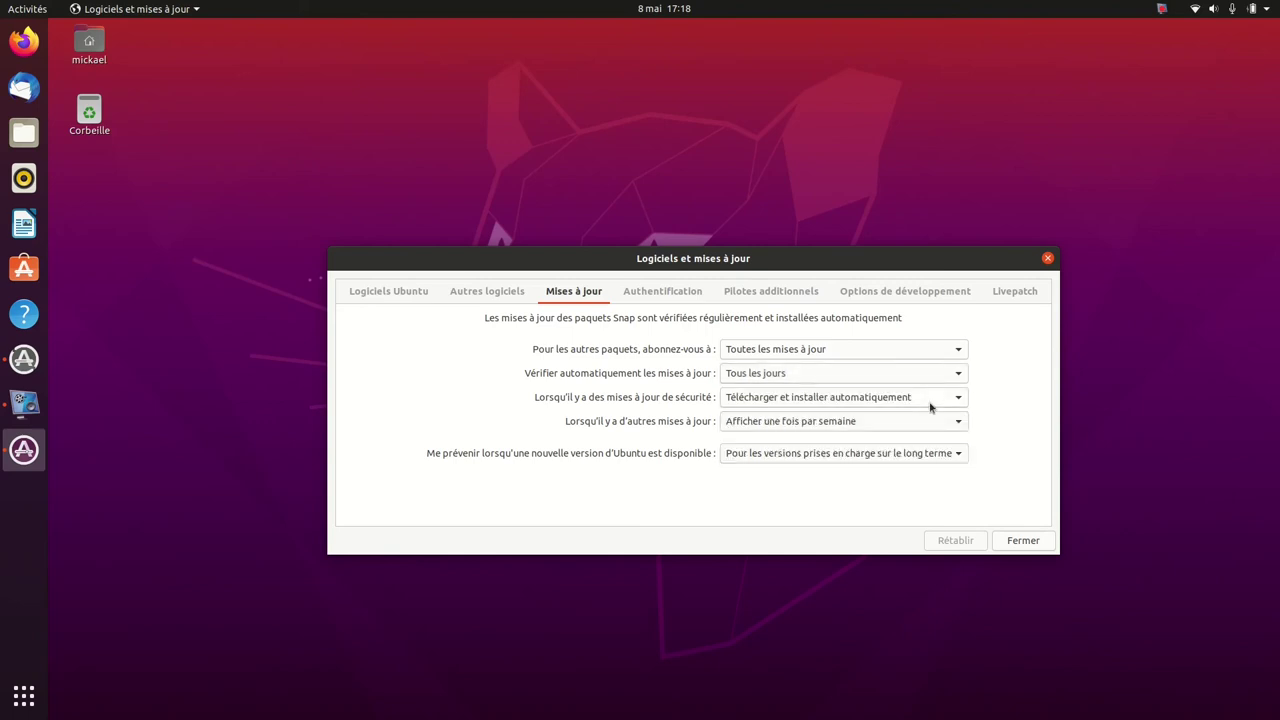
left_click(930, 407)
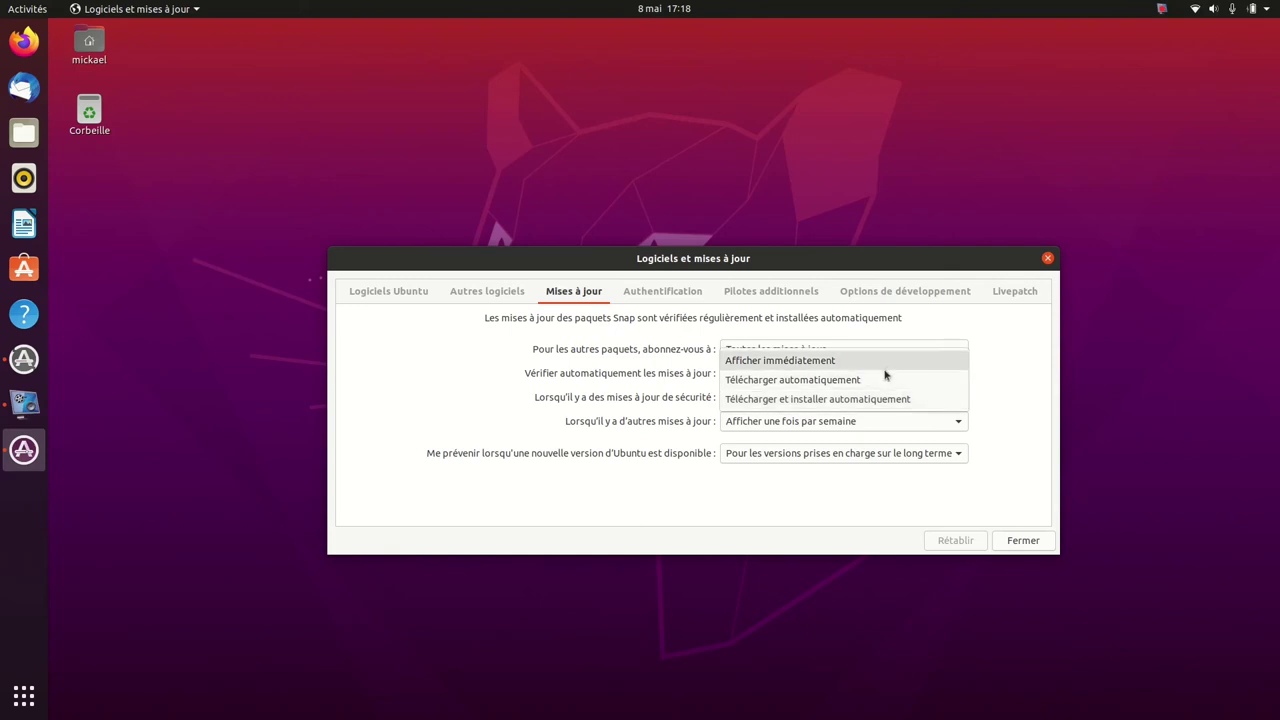
Set security updates to download automatically only, authorising with the account password.
left_click(884, 381)
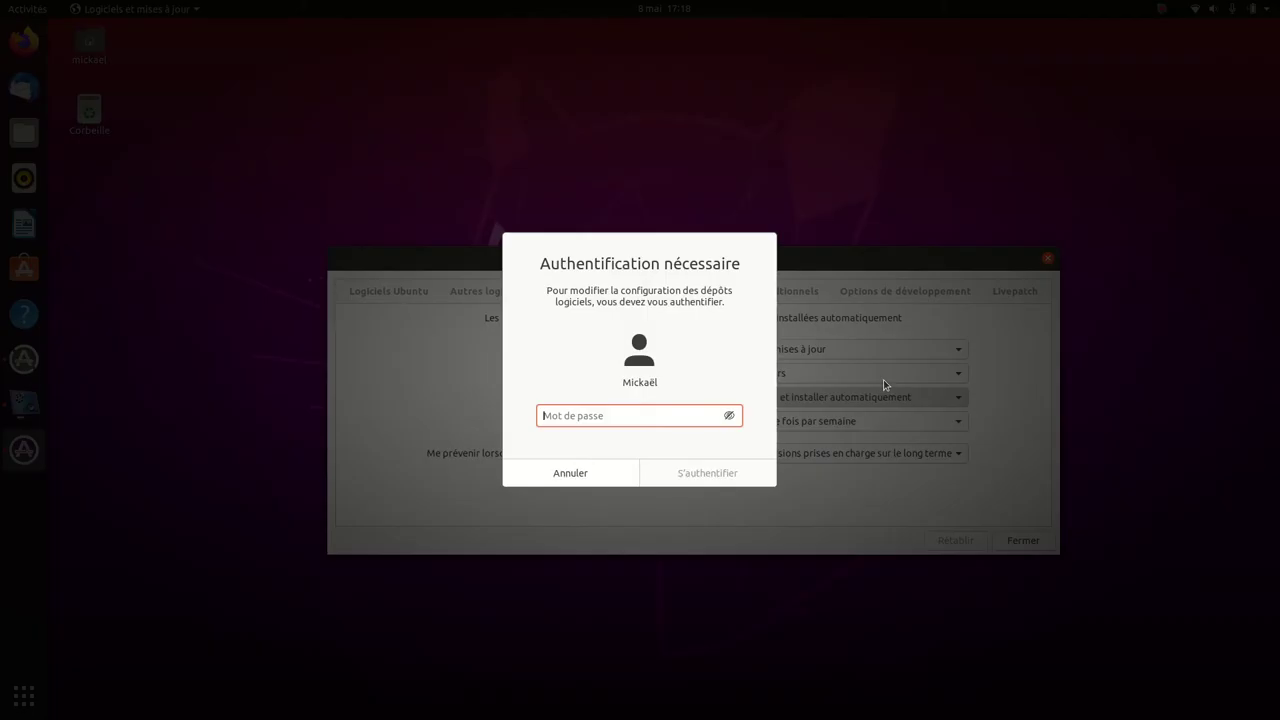
type("•••••")
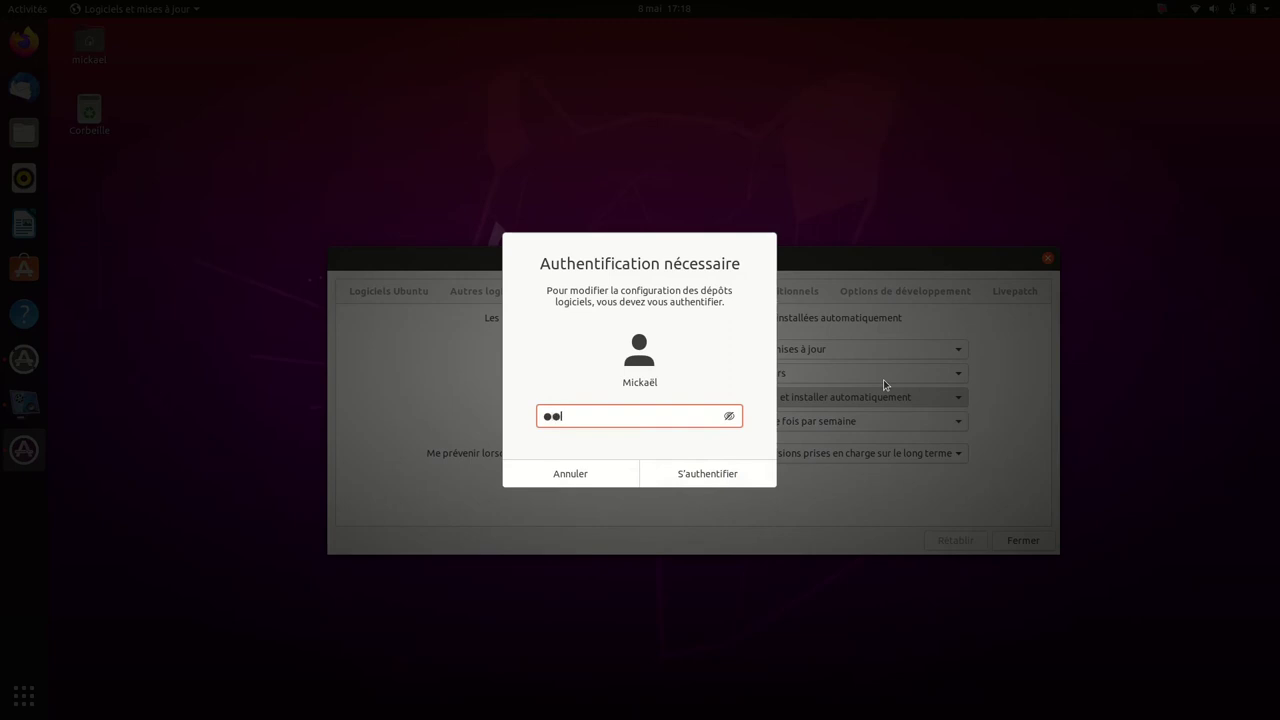
key("Return")
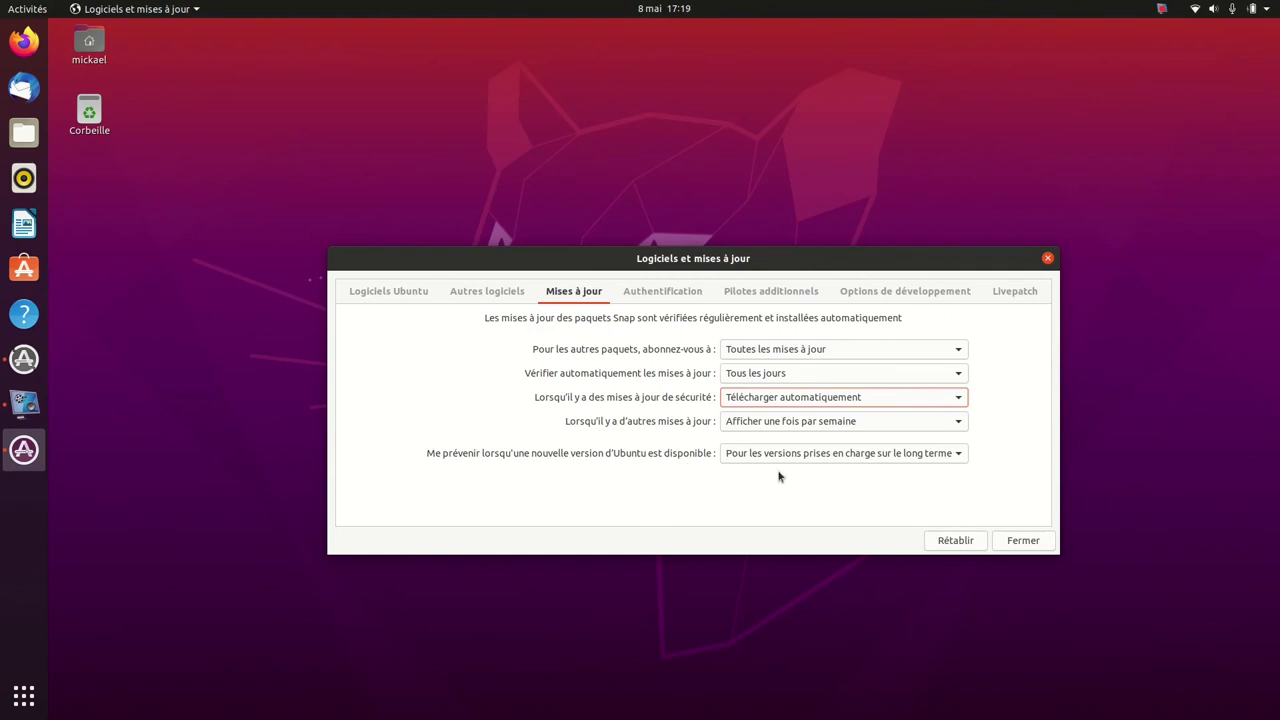
Set new Ubuntu version notifications to Jamais and view the Autres logiciels sources.
left_click(871, 453)
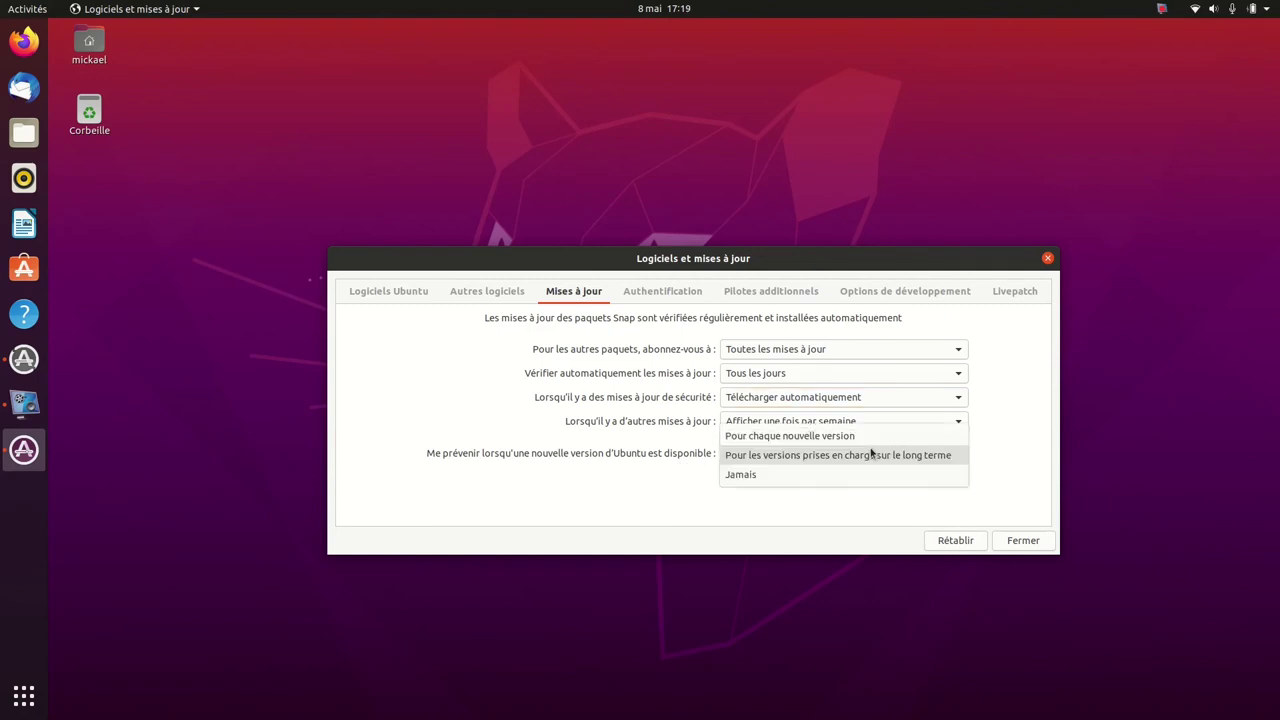
left_click(766, 475)
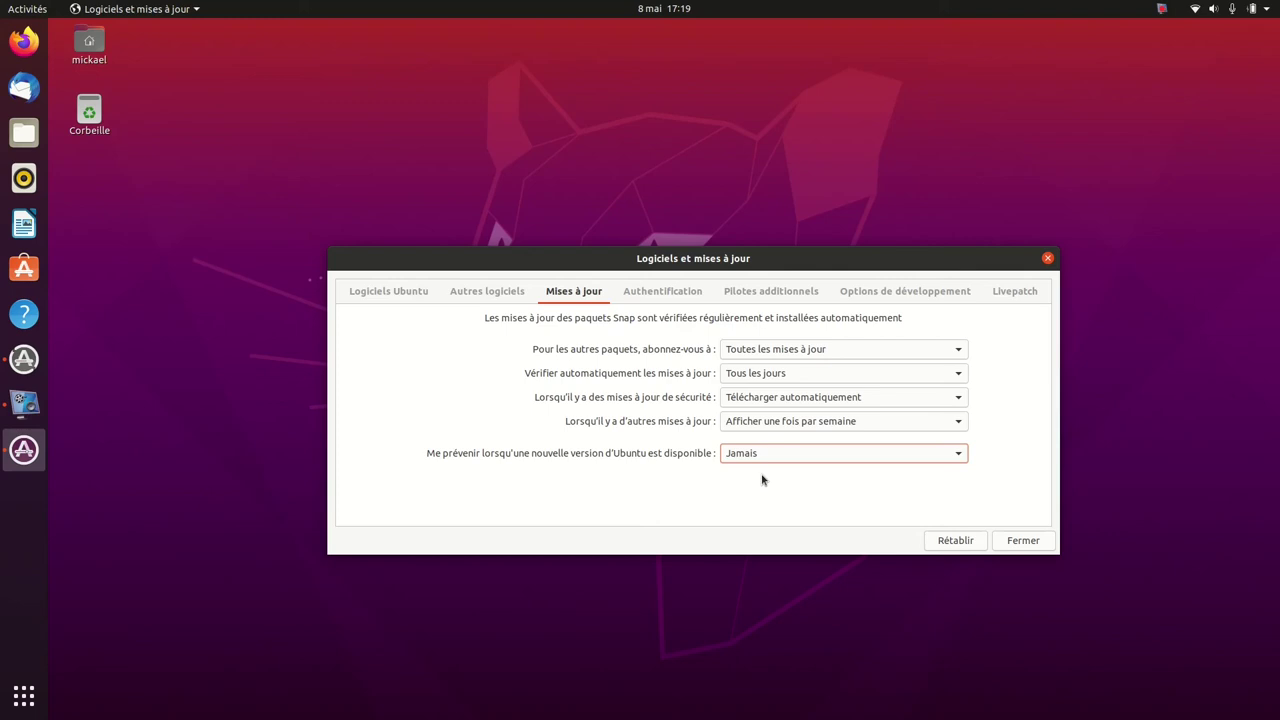
left_click(829, 456)
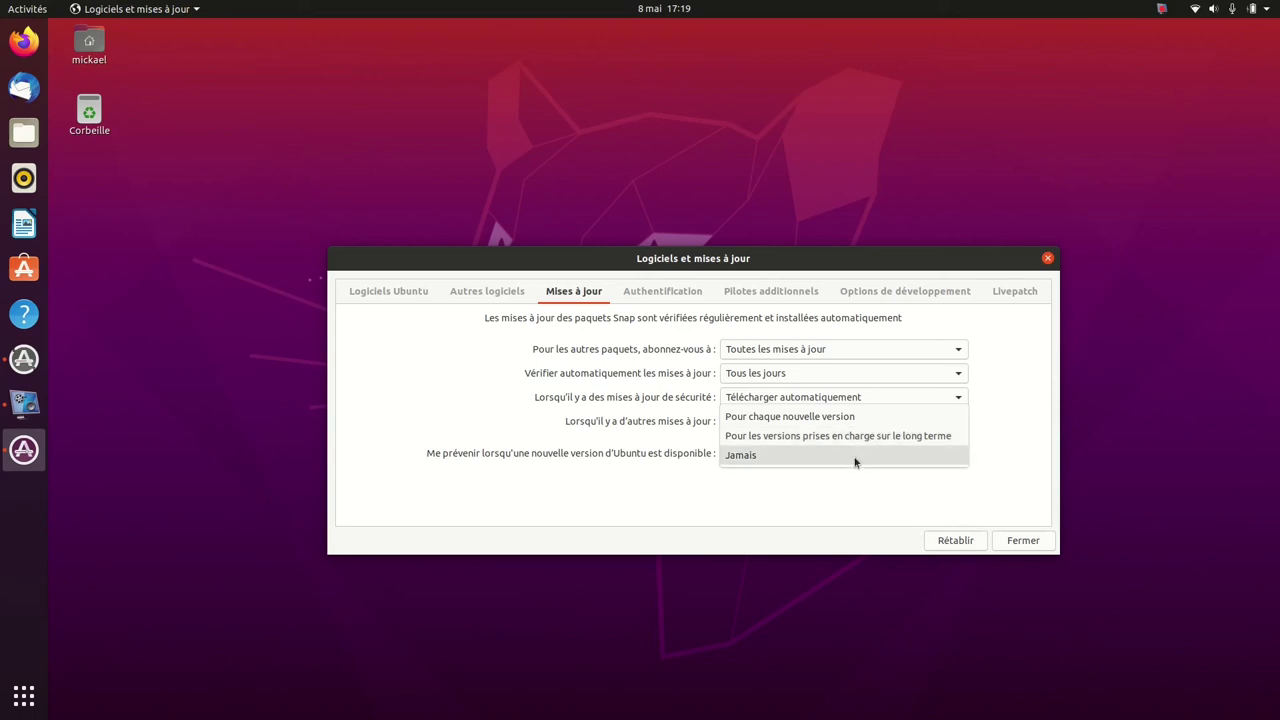
left_click(855, 462)
left_click(489, 296)
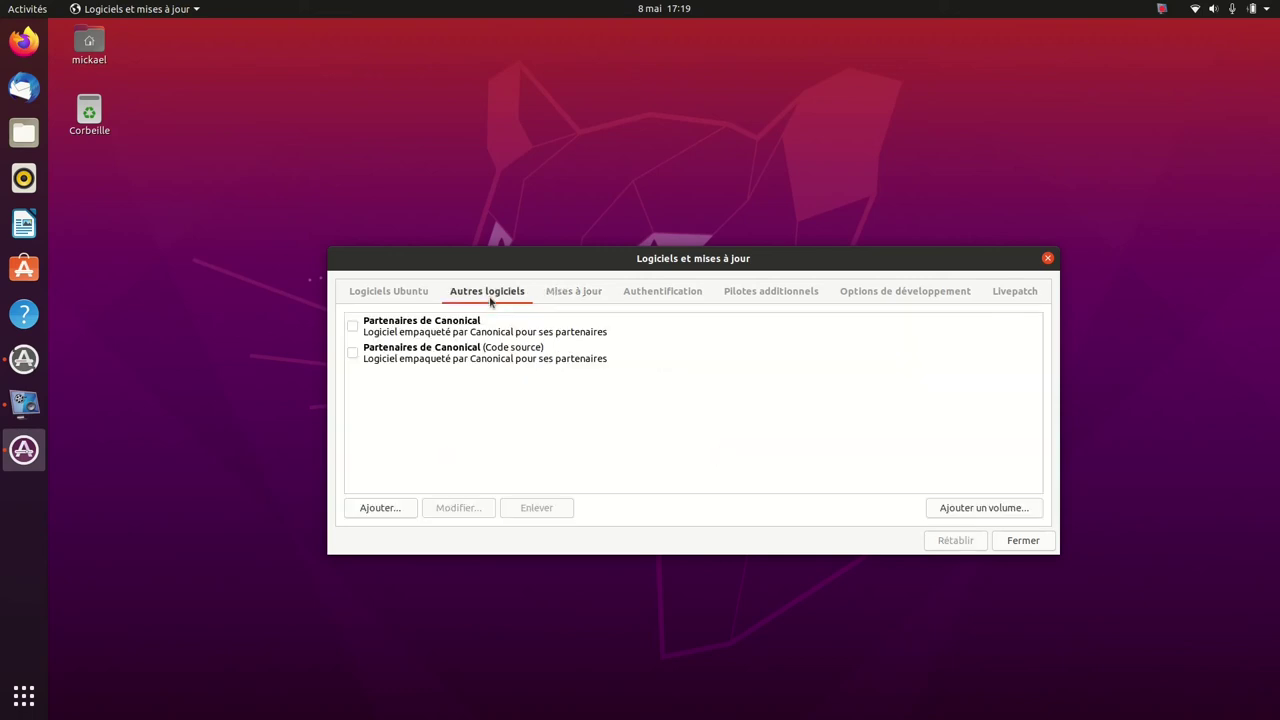
Enable Partenaires de Canonical, keep the manually installed driver, then close and reload package information.
left_click(352, 325)
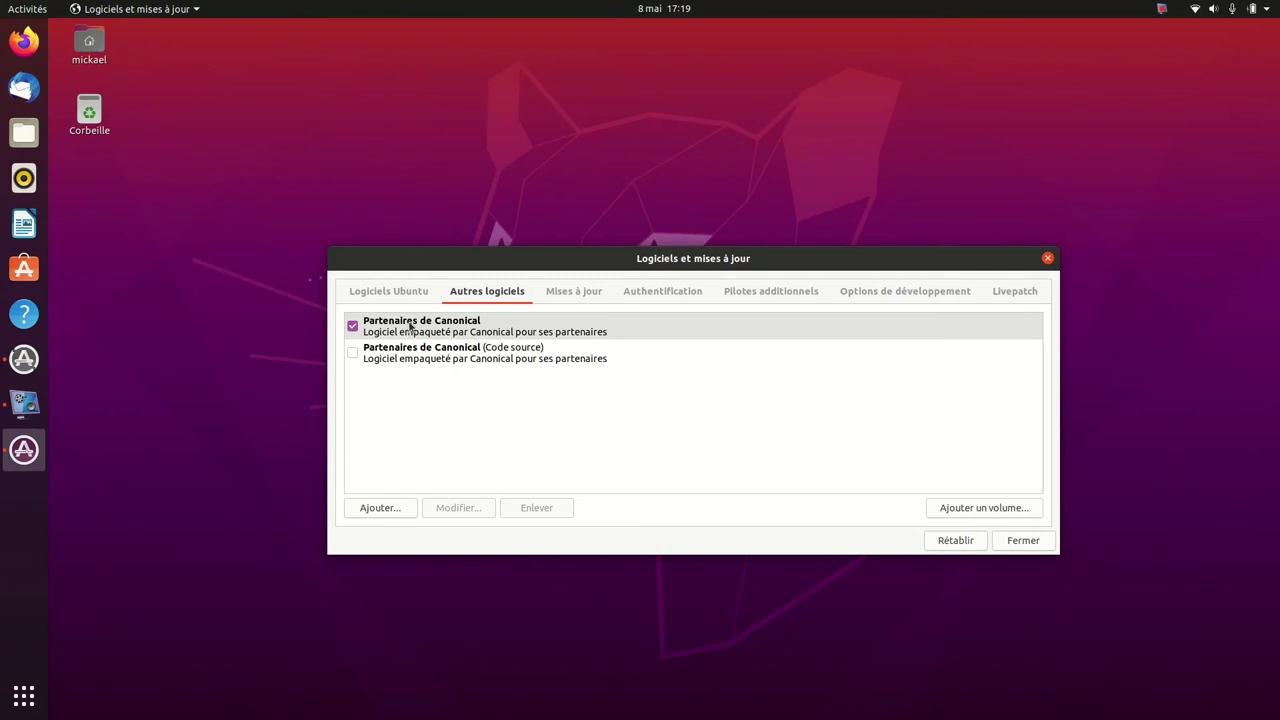
left_click(372, 291)
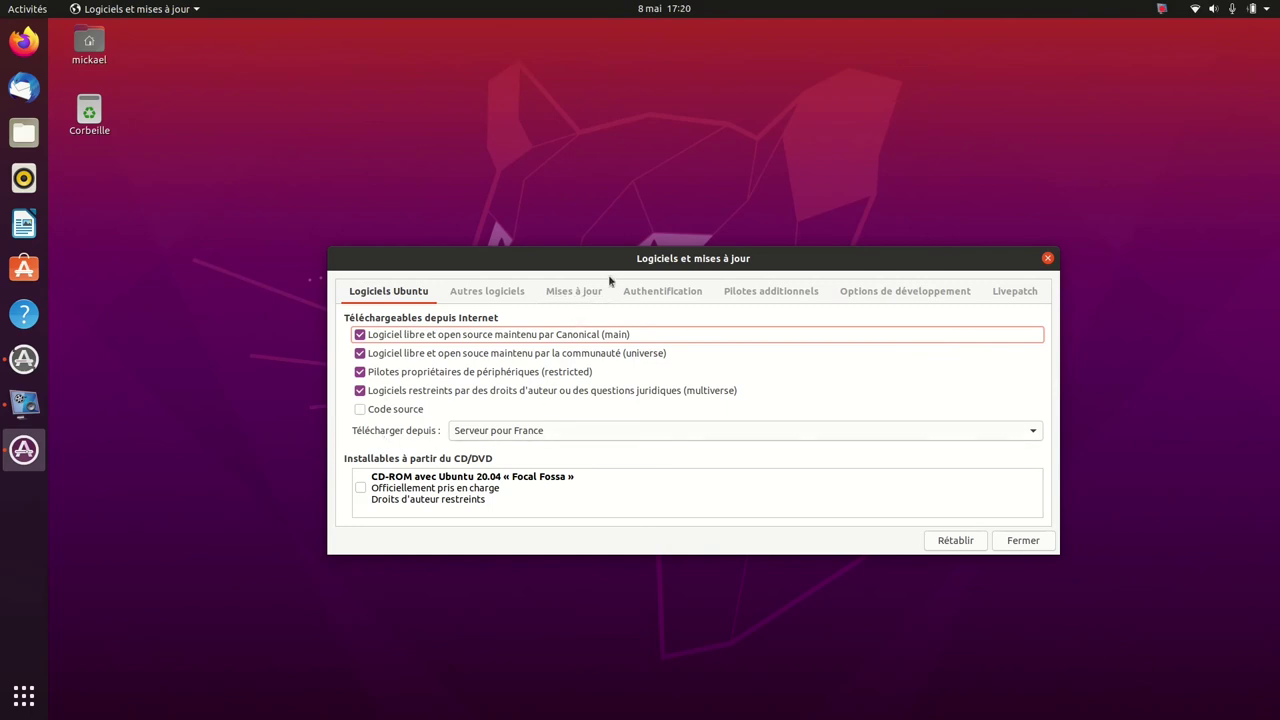
left_click(756, 296)
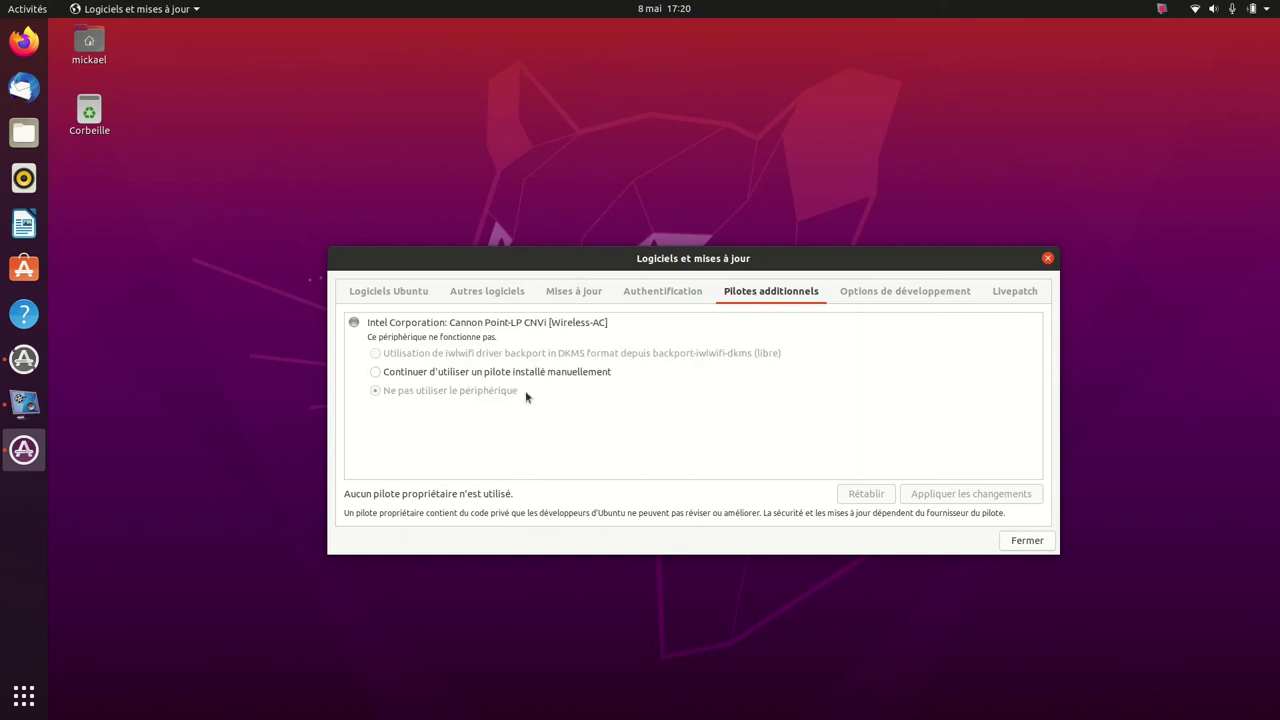
left_click(375, 373)
left_click(883, 295)
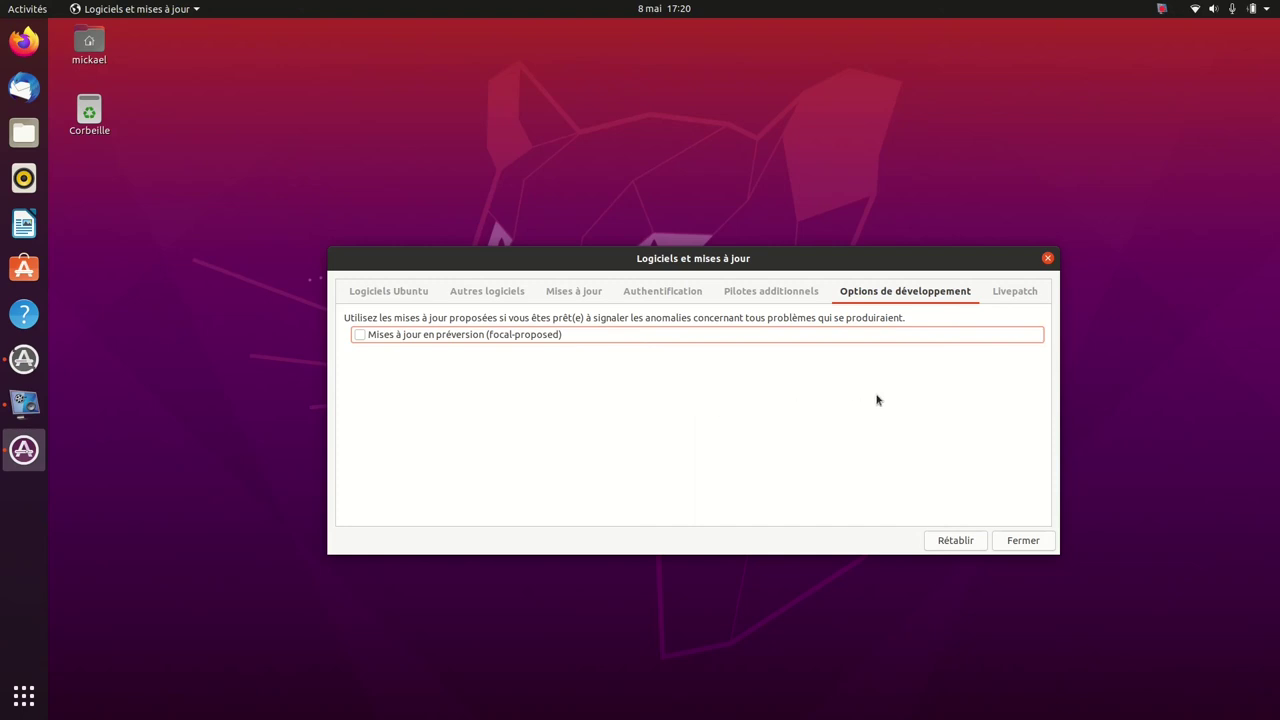
left_click(1023, 541)
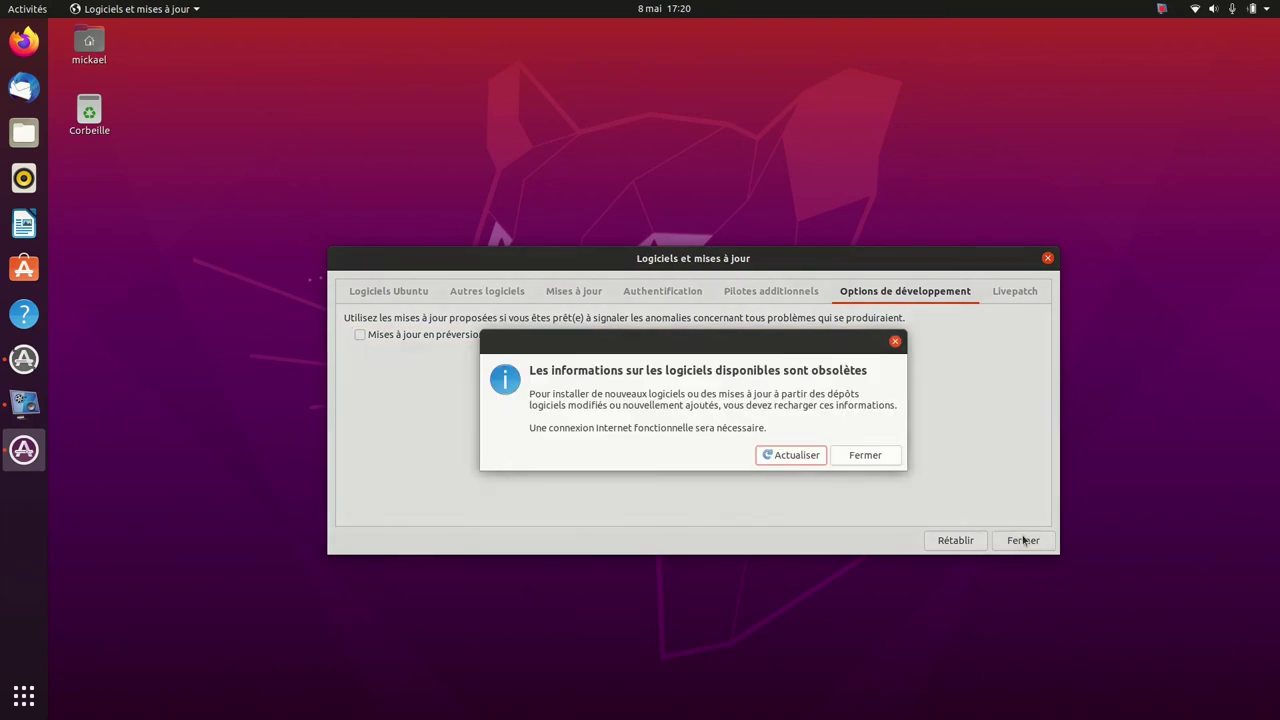
left_click(796, 455)
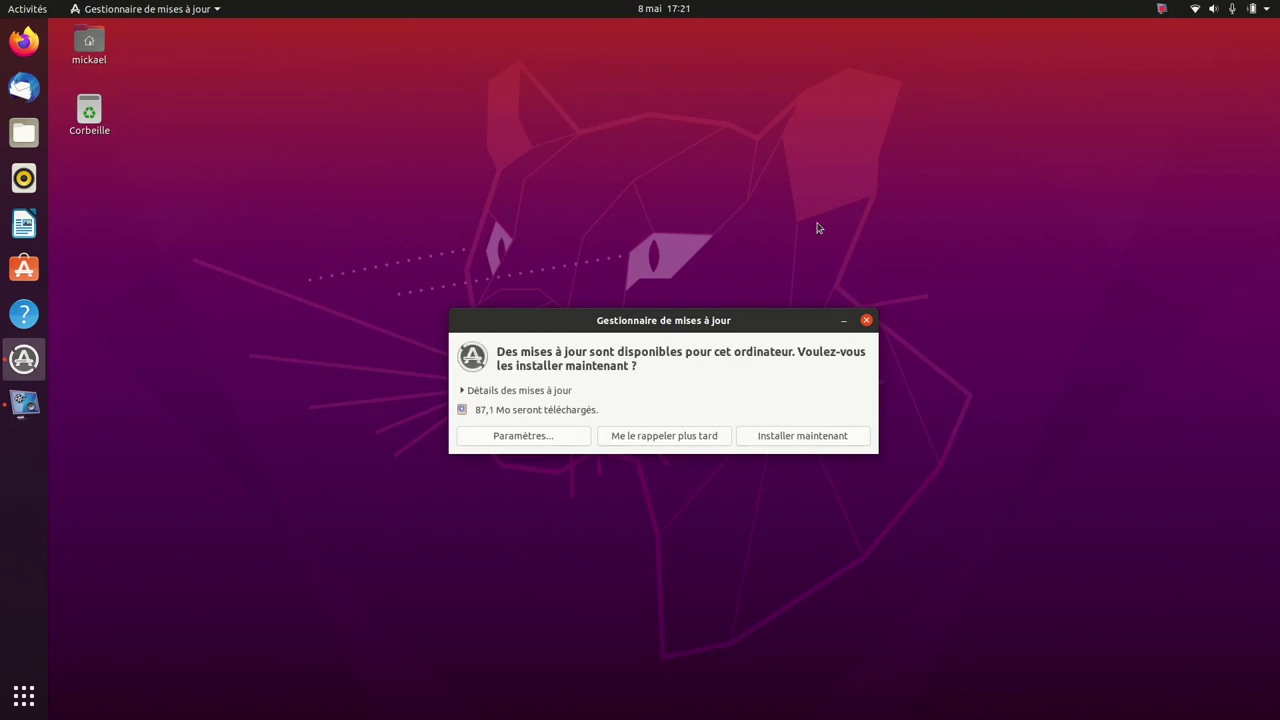
Open Pays et langue in Paramètres and check the installed languages.
left_click(1270, 10)
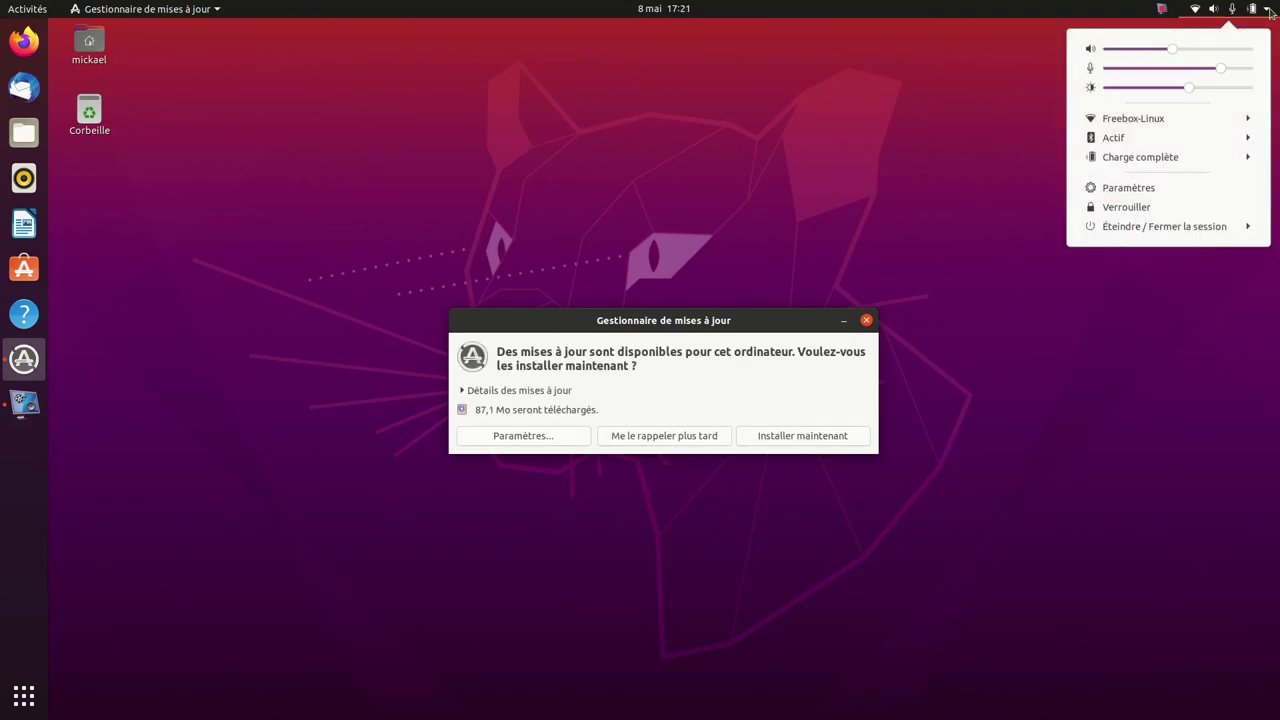
left_click(1166, 189)
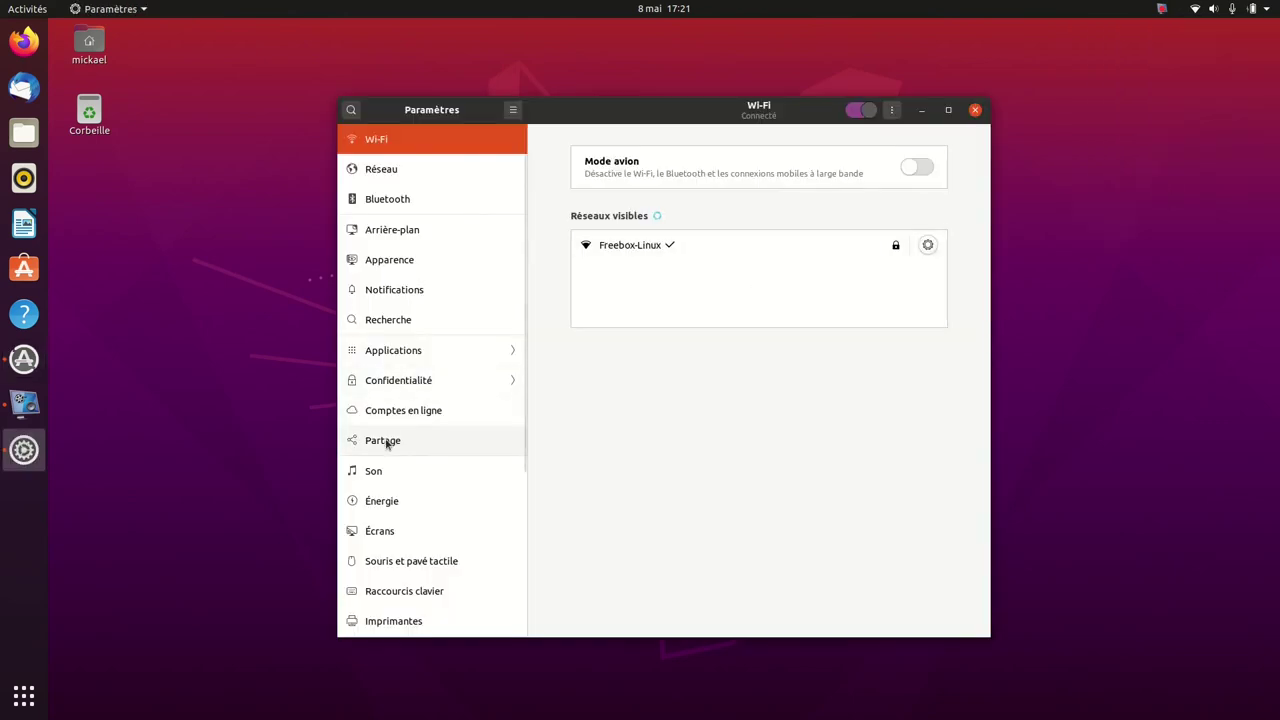
scroll(386, 444, "down", 5)
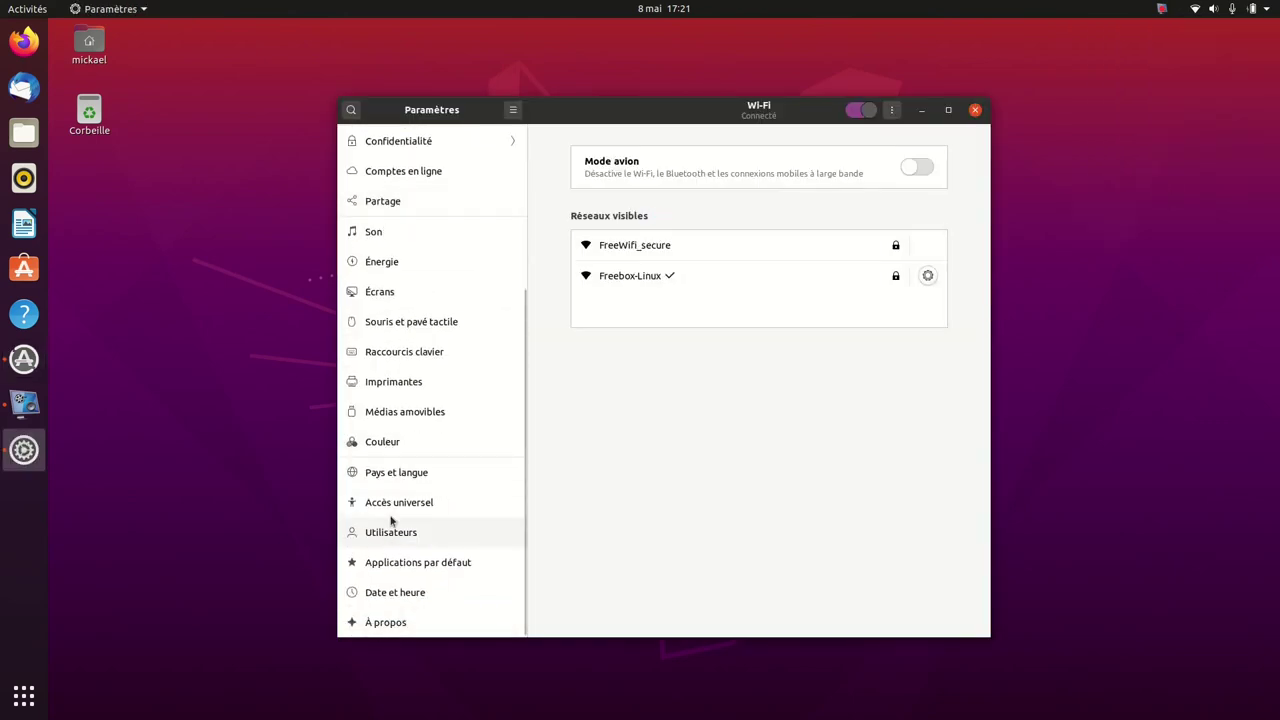
left_click(398, 480)
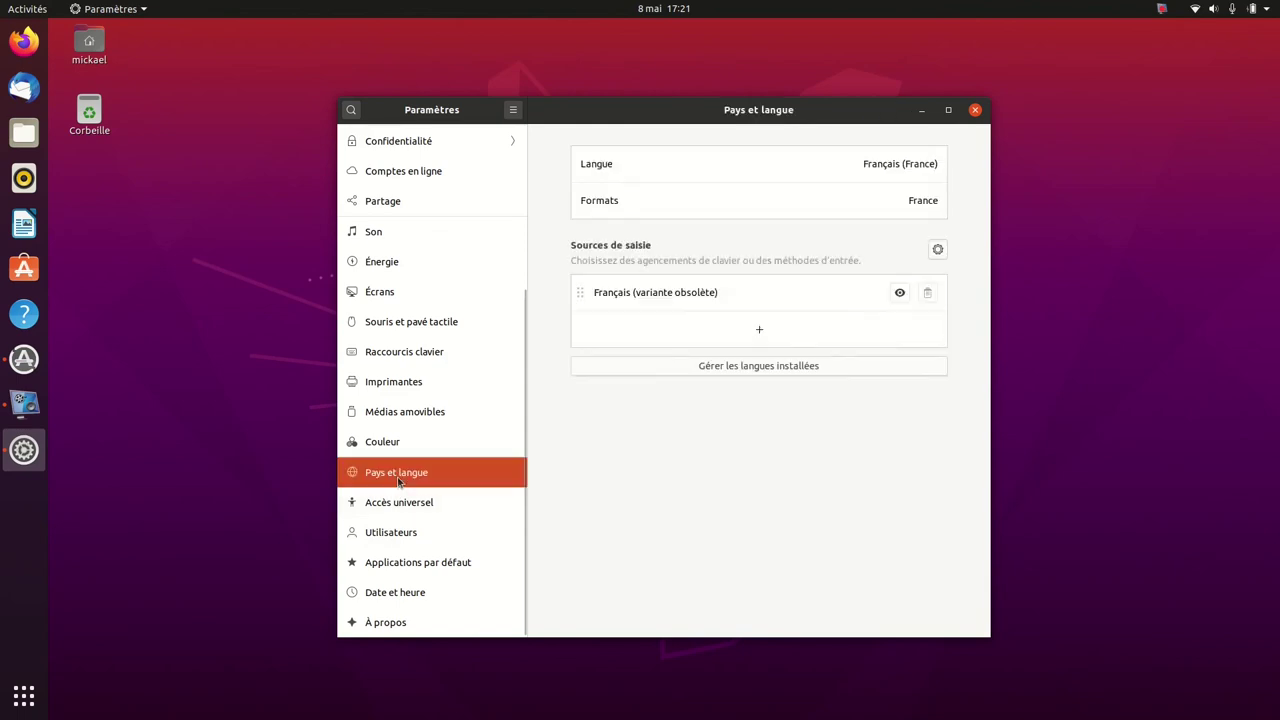
left_click(752, 367)
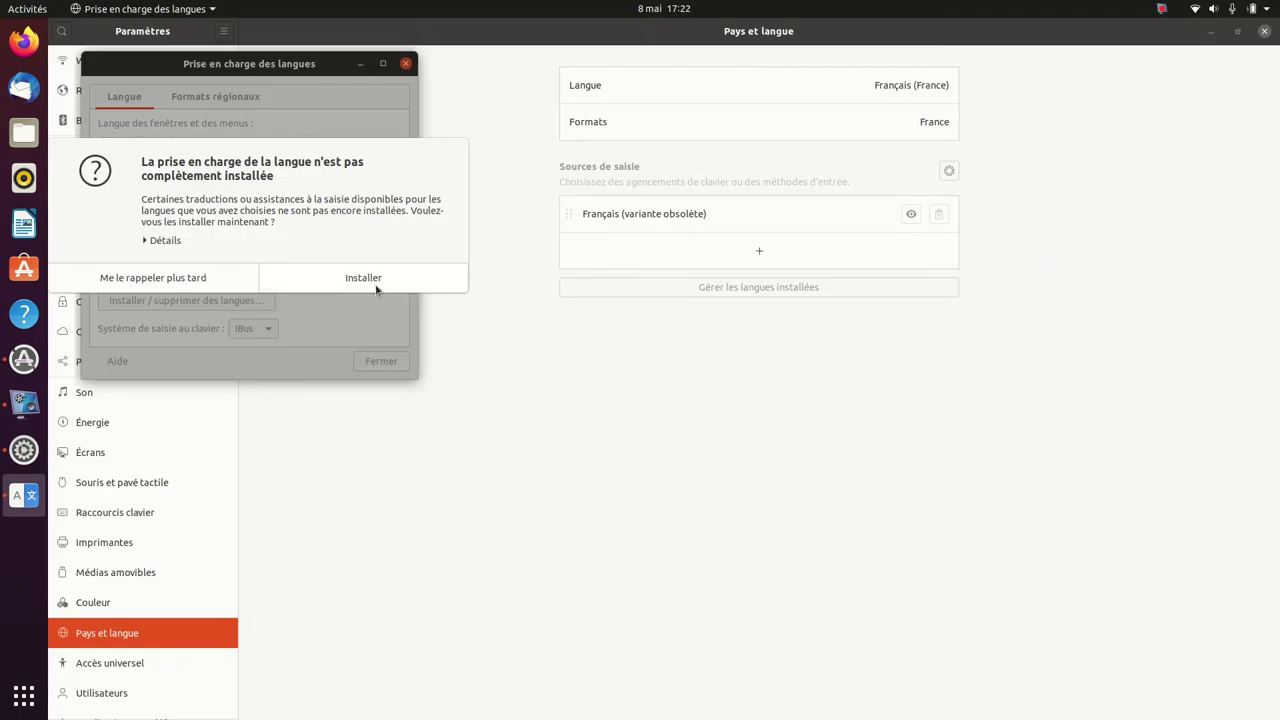
Install the missing language support with the account password, then close both windows.
left_click(375, 277)
type("•••••")
key("Return")
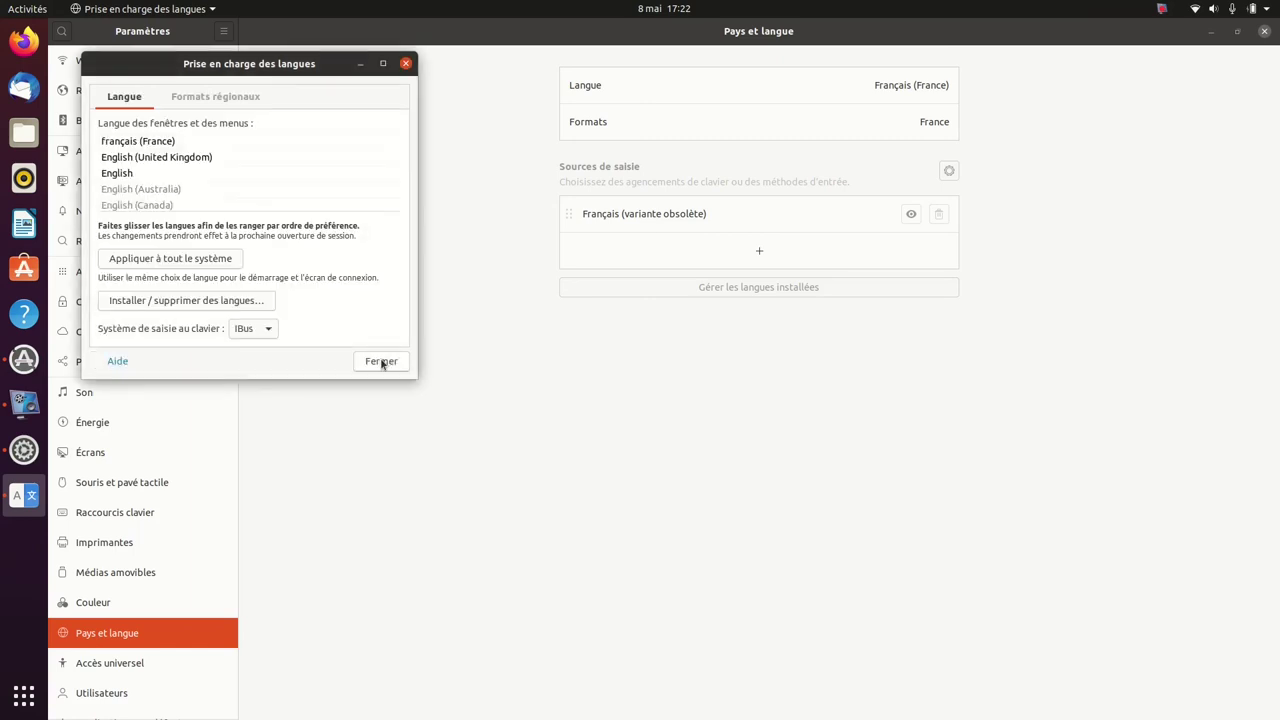
left_click(381, 362)
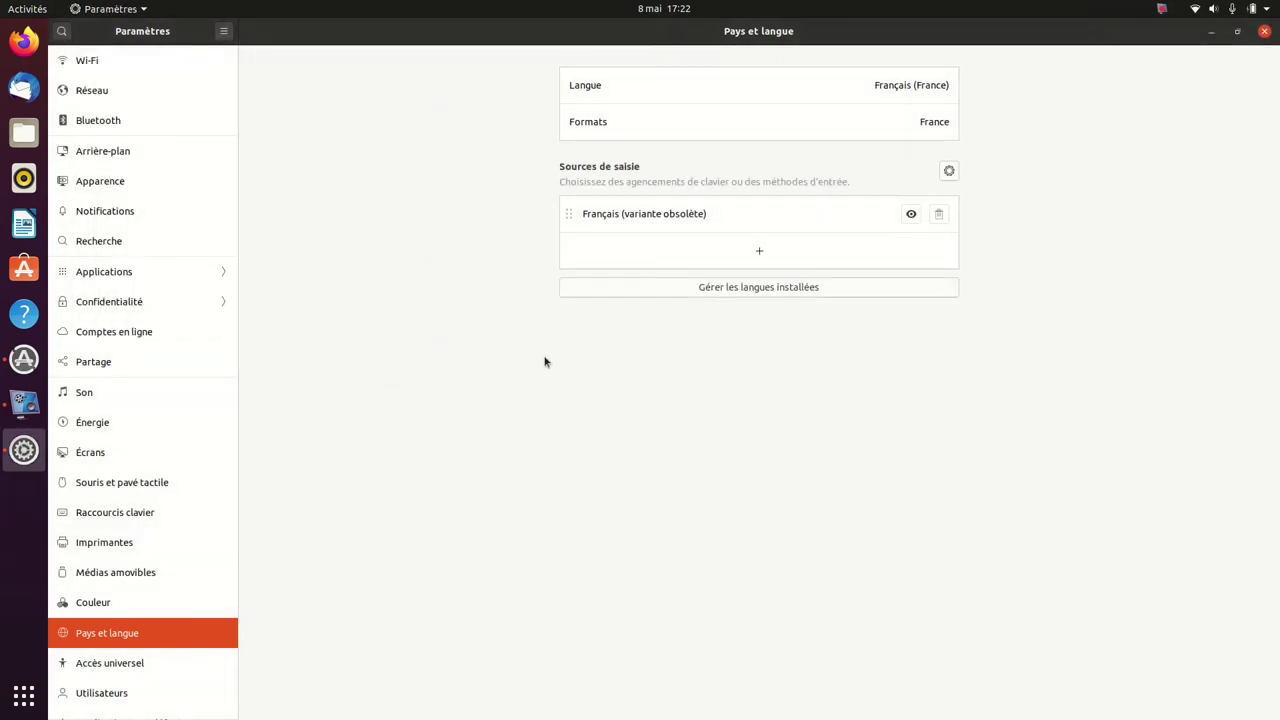
left_click(1265, 32)
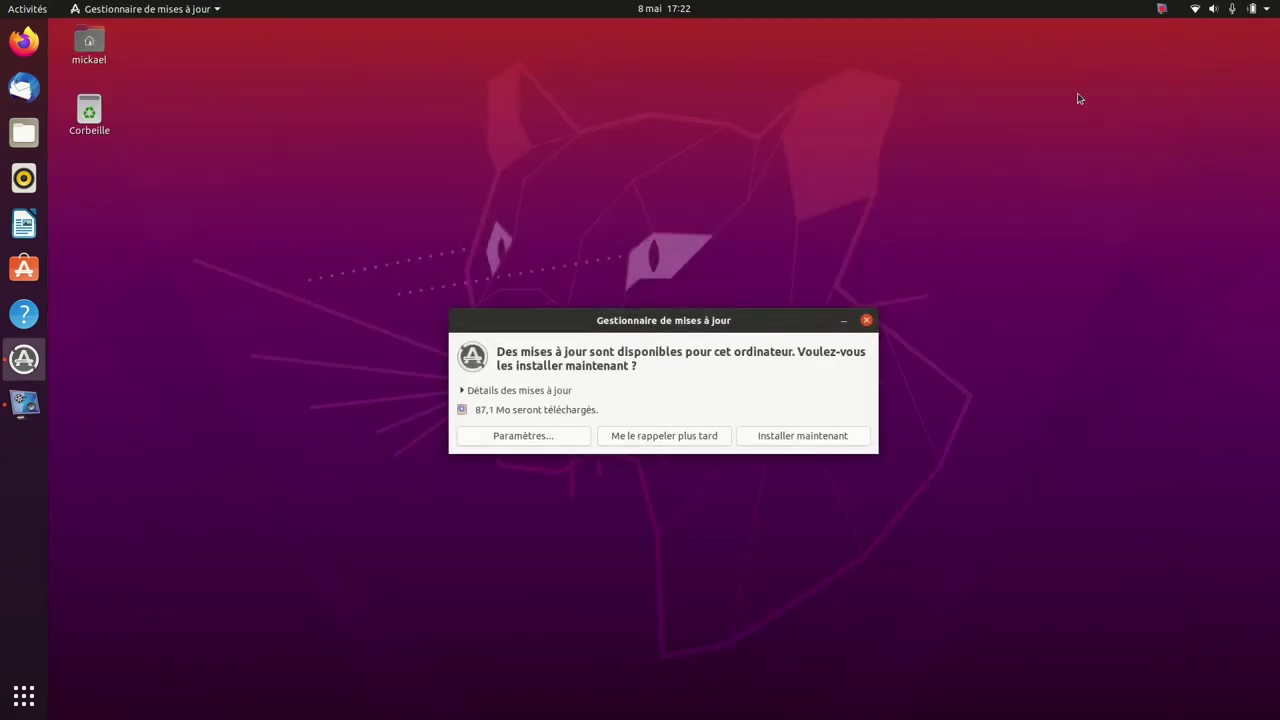